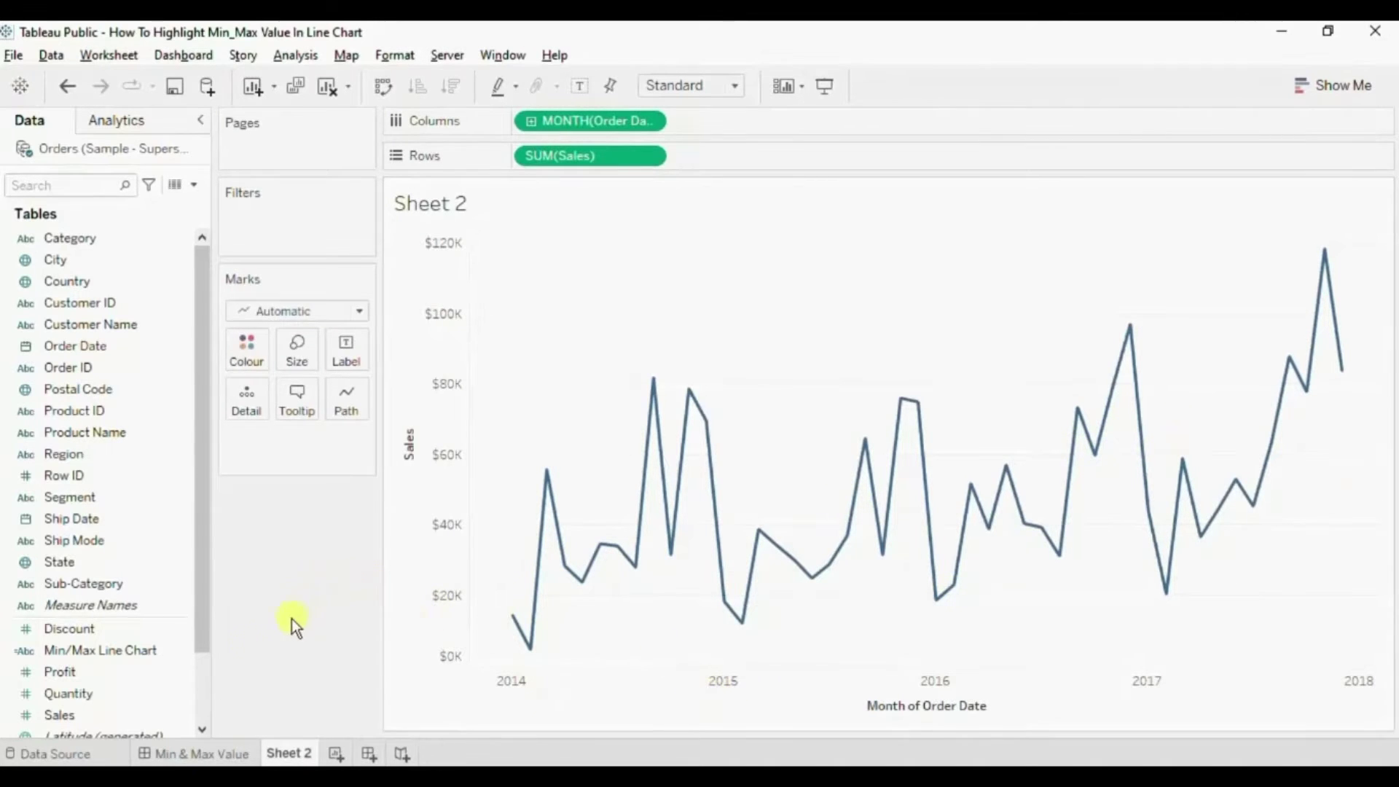
Examine the finished line chart on the Min & Max Value dashboard and return to Sheet 2
{"action": "mouse_move", "coordinate": [534, 537]}
{"action": "left_click", "coordinate": [211, 753]}
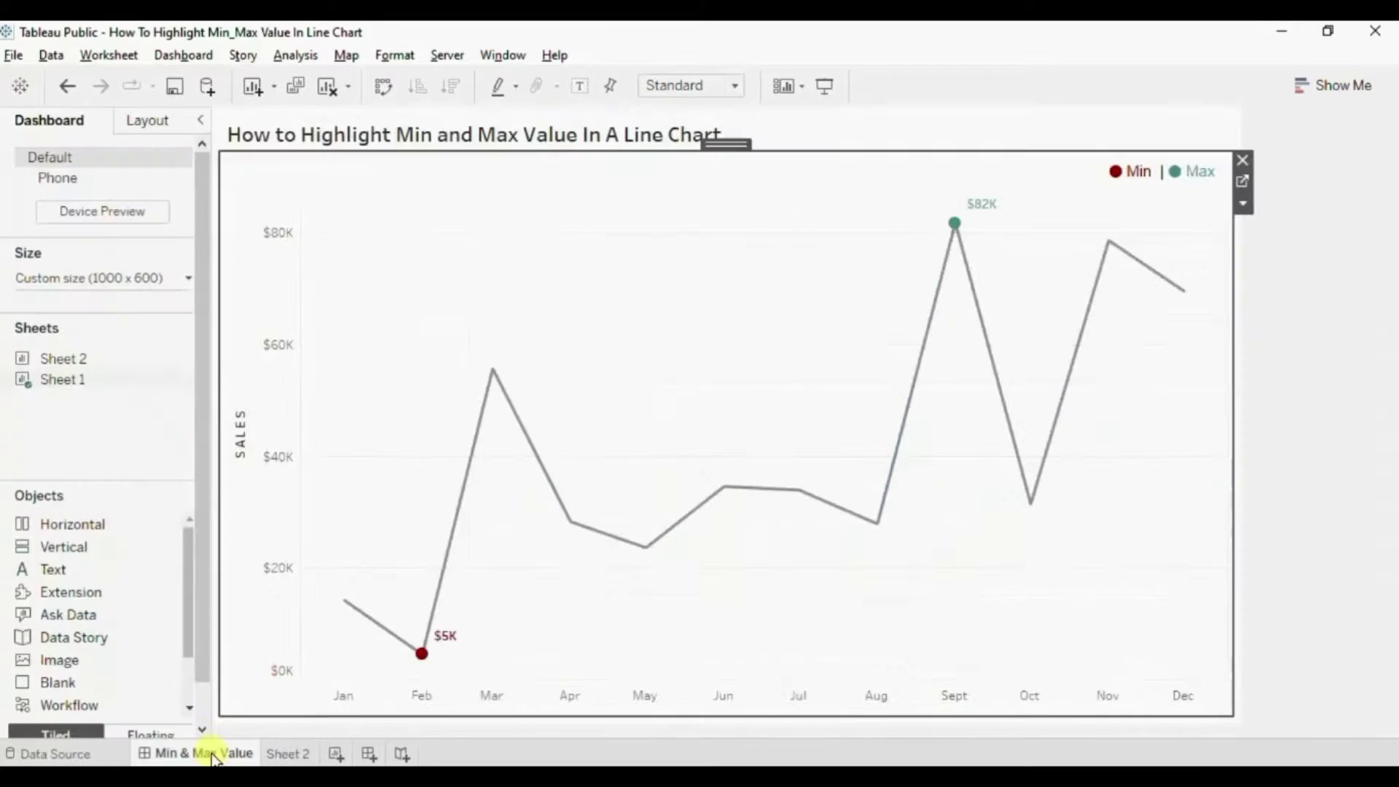
{"action": "mouse_move", "coordinate": [409, 658]}
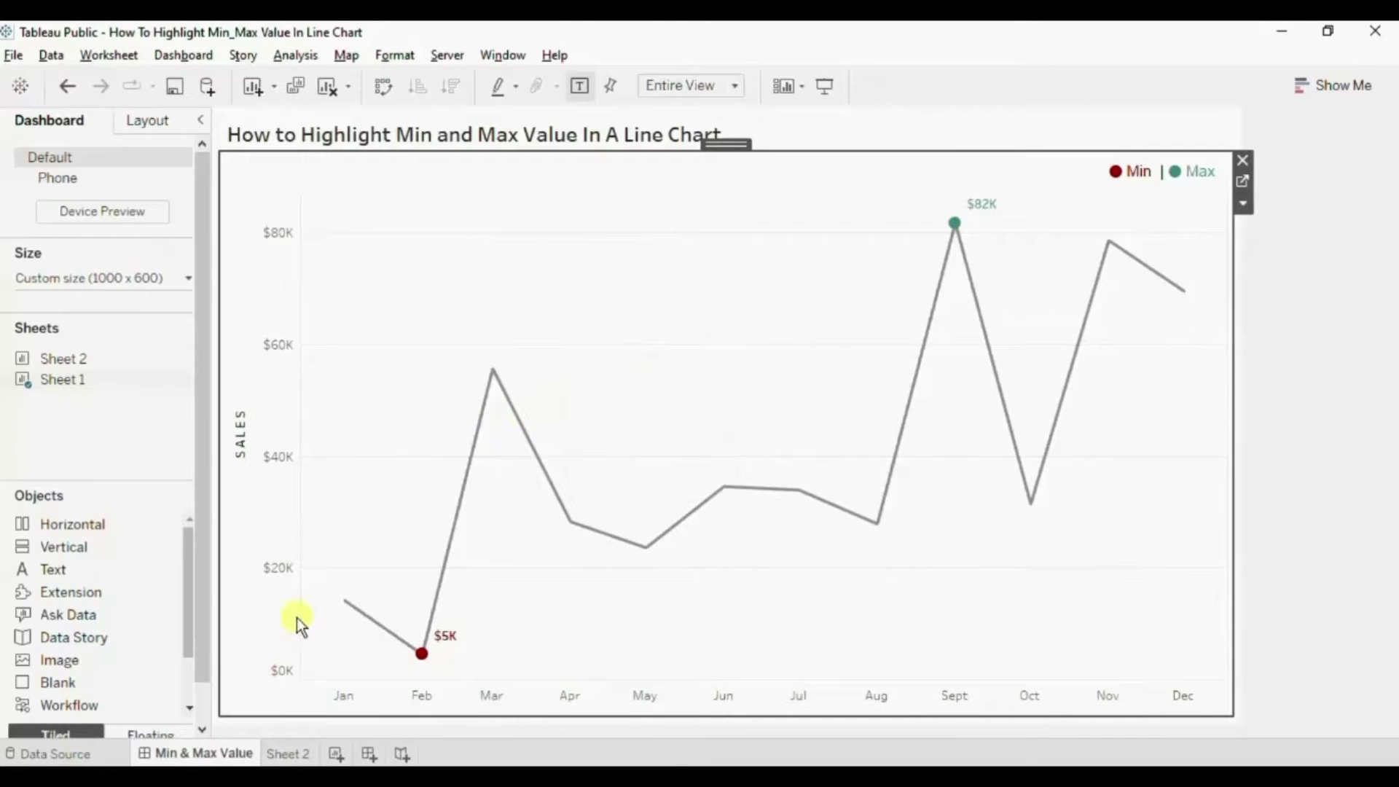
{"action": "left_click", "coordinate": [291, 750]}
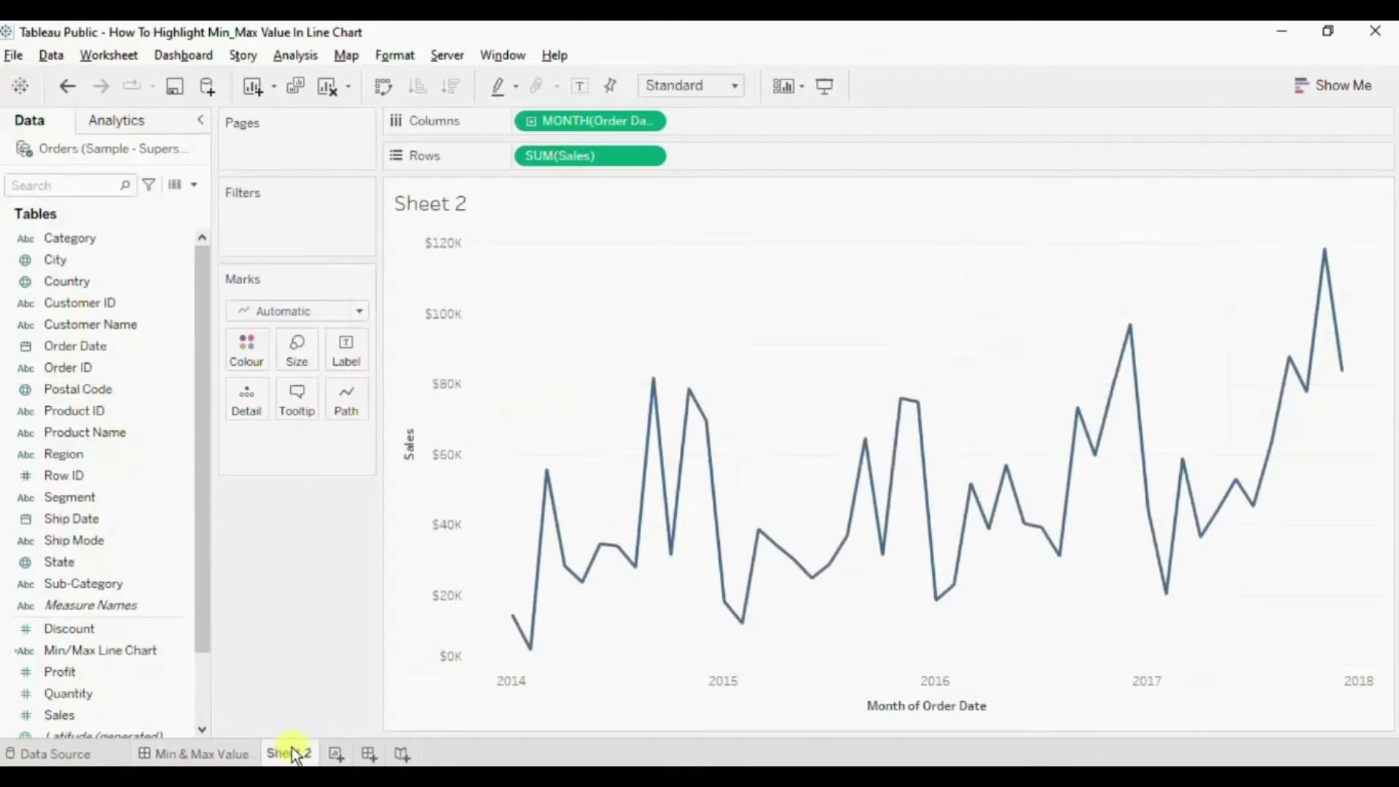
Create a calculated field named Min/Max
{"action": "left_click", "coordinate": [195, 186]}
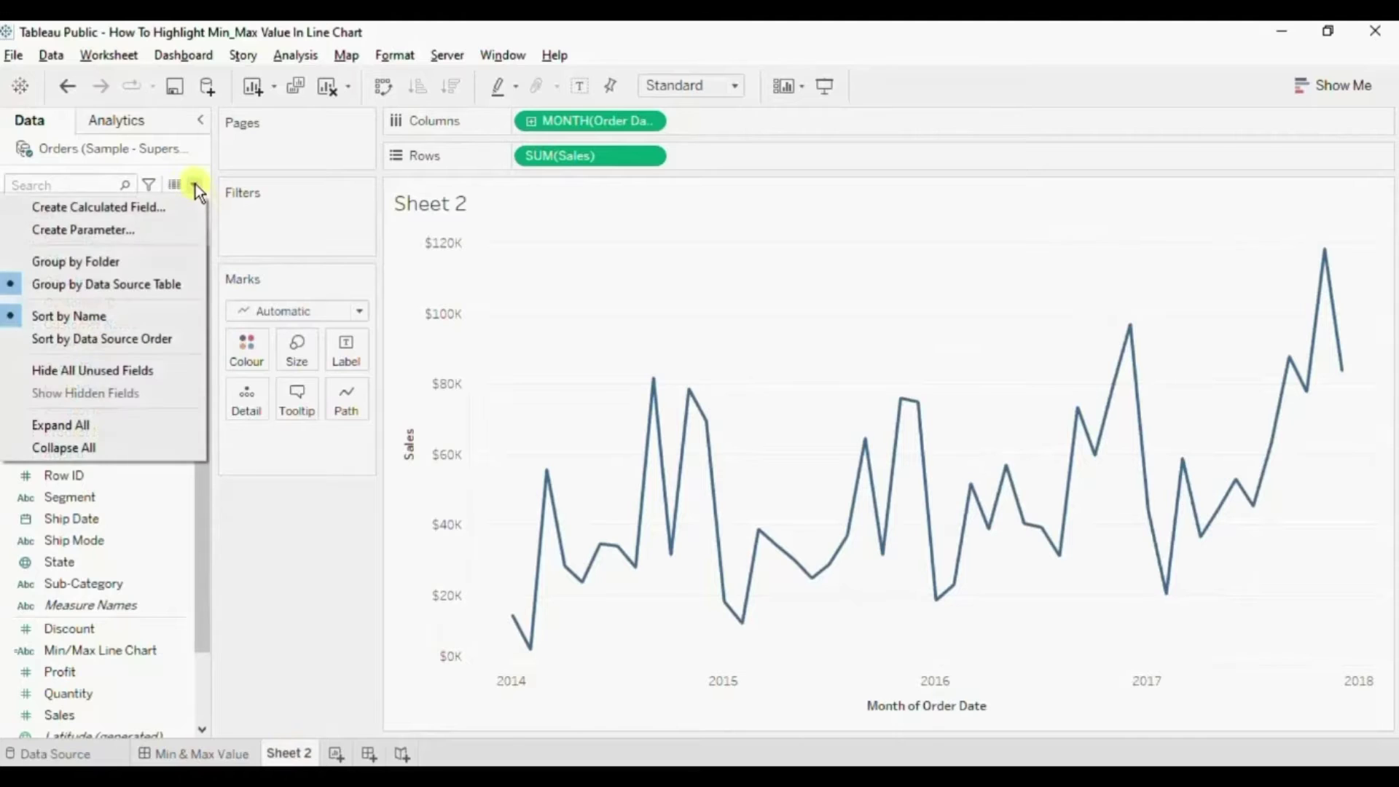
{"action": "left_click", "coordinate": [156, 207]}
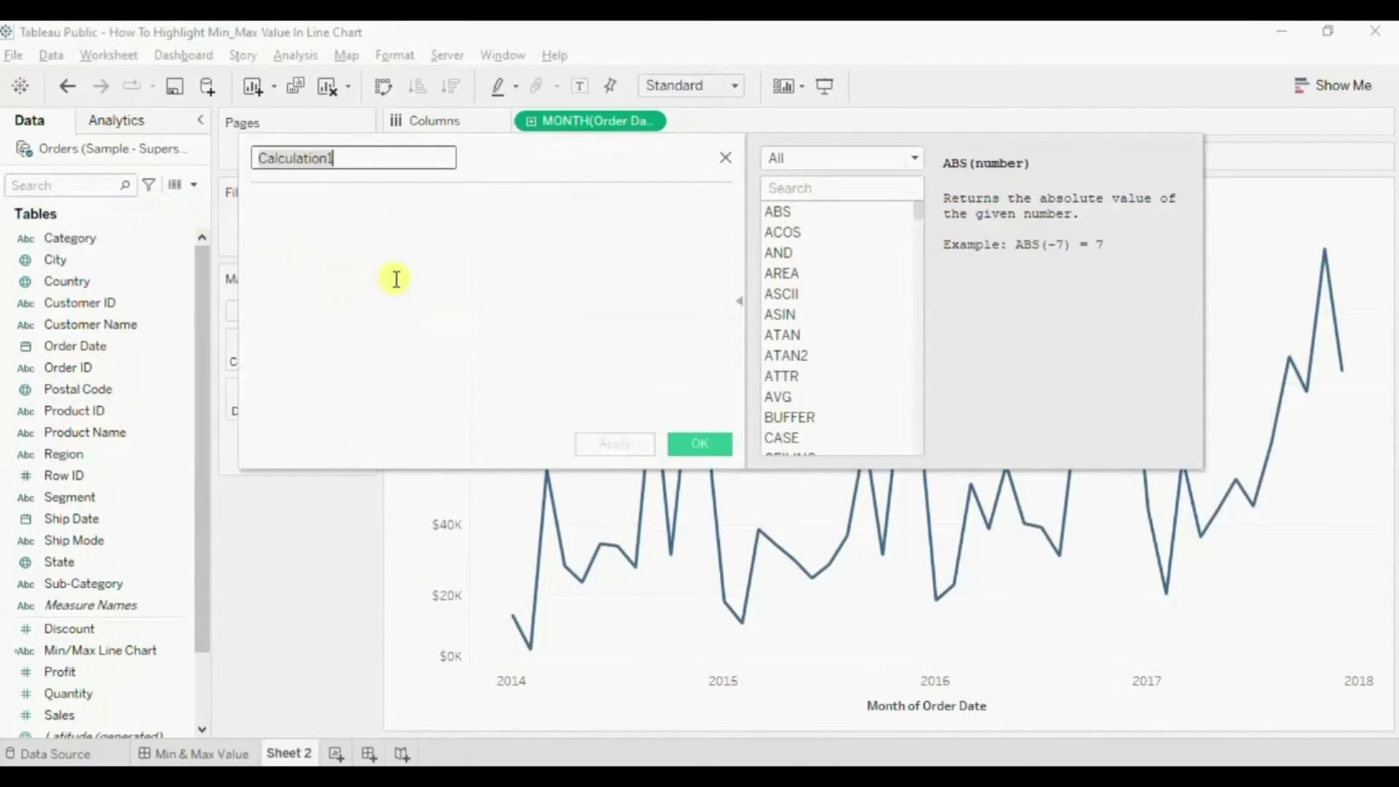
{"action": "type", "text": "Mi"}
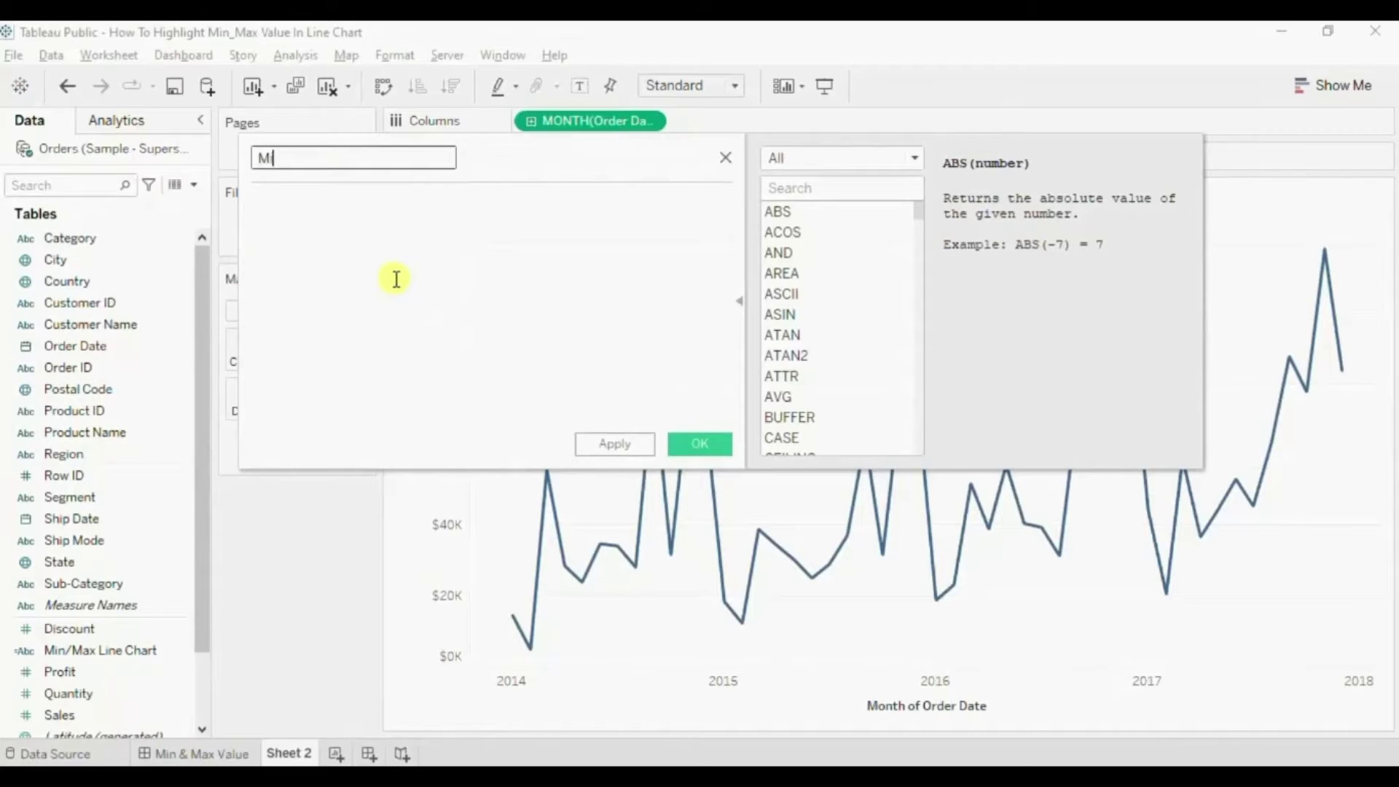
{"action": "type", "text": "n/Max"}
{"action": "left_click", "coordinate": [374, 244]}
Begin the Min/Max formula with the condition if SUM([Sales])
{"action": "type", "text": "if "}
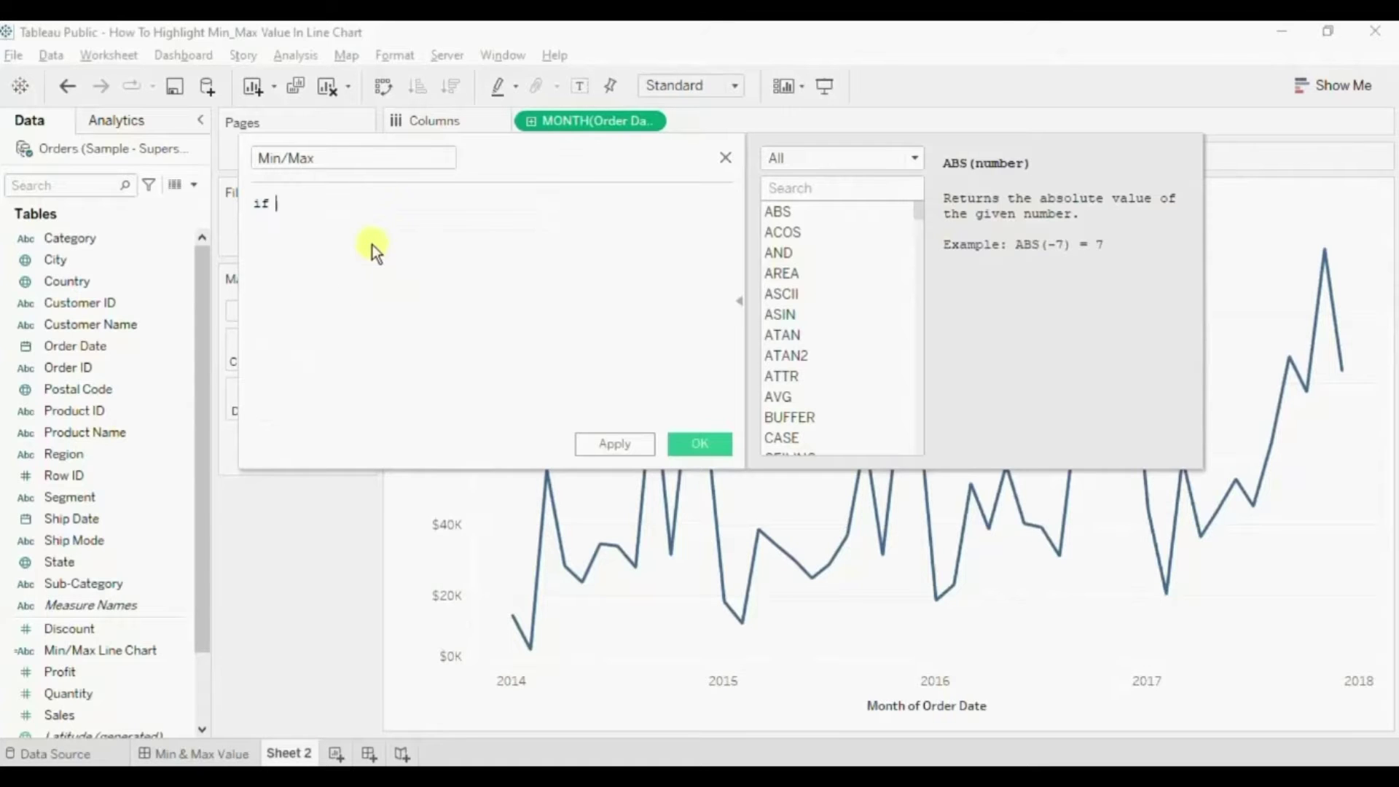
{"action": "type", "text": "sum"}
{"action": "key", "text": "Return"}
{"action": "type", "text": "sal"}
{"action": "type", "text": "es])"}
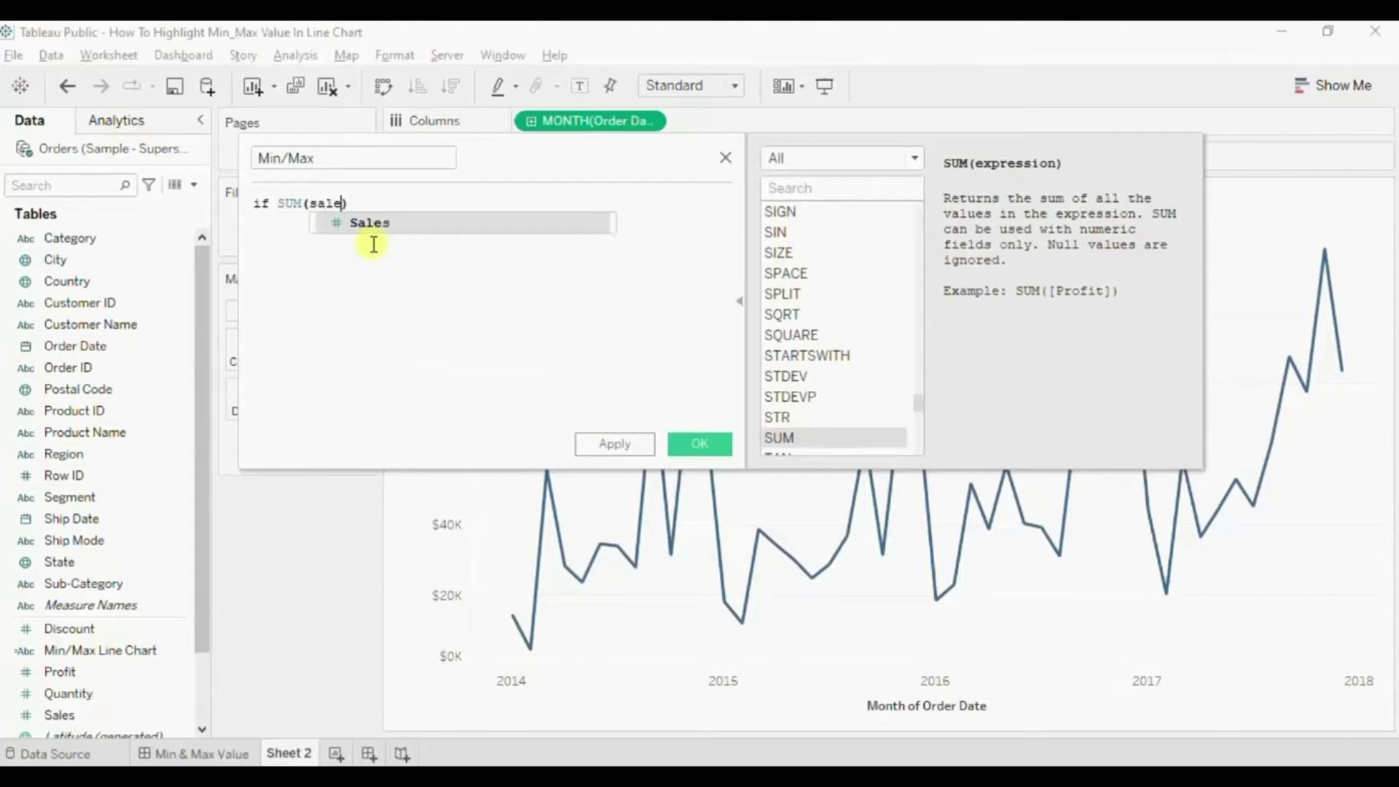
{"action": "key", "text": "Return"}
Extend the condition with an equals comparison to the WINDOW_MAX function
{"action": "type", "text": "=window"}
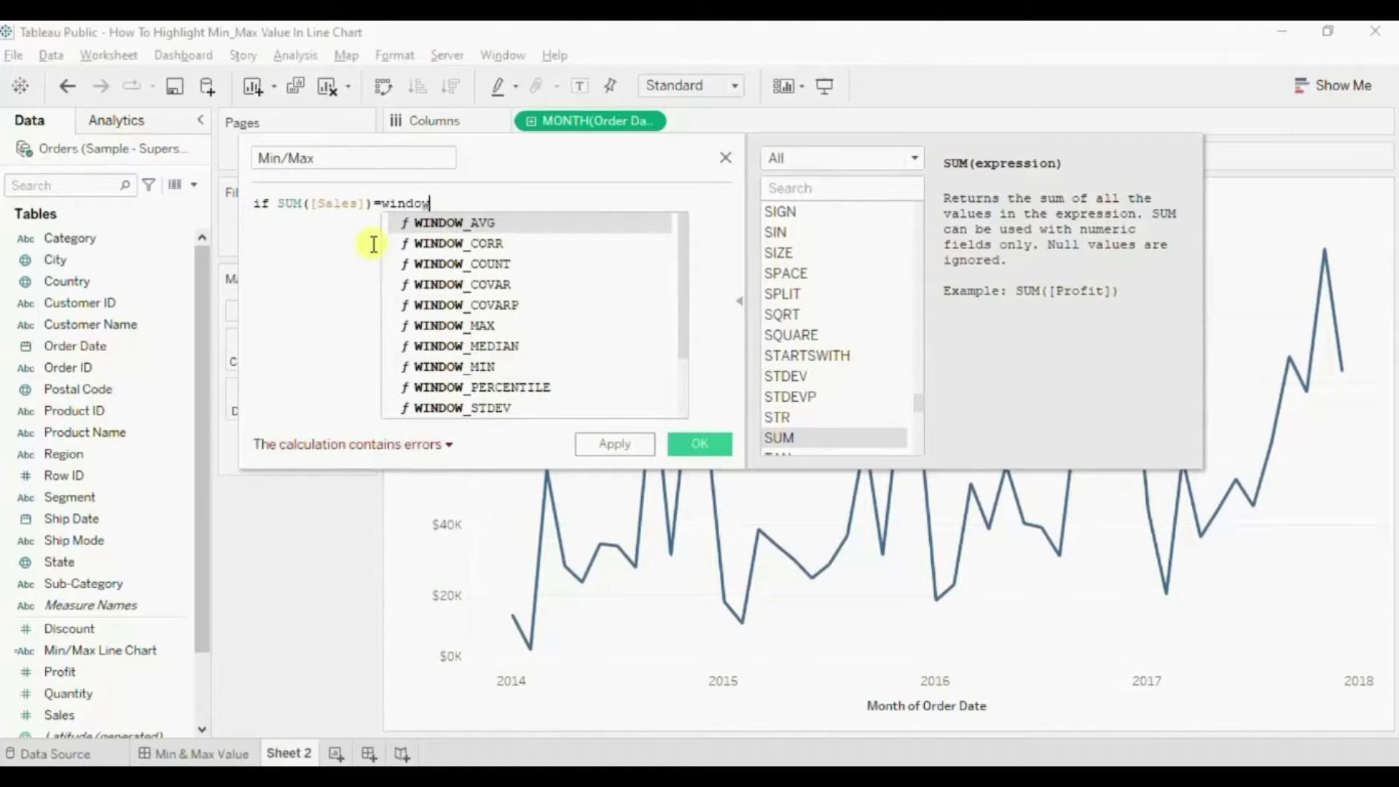
{"action": "key", "text": "Down"}
{"action": "key", "text": "Down"}
{"action": "key", "text": "Down"}
{"action": "key", "text": "Down"}
{"action": "key", "text": "Down"}
{"action": "key", "text": "Escape"}
{"action": "key", "text": "Return"}
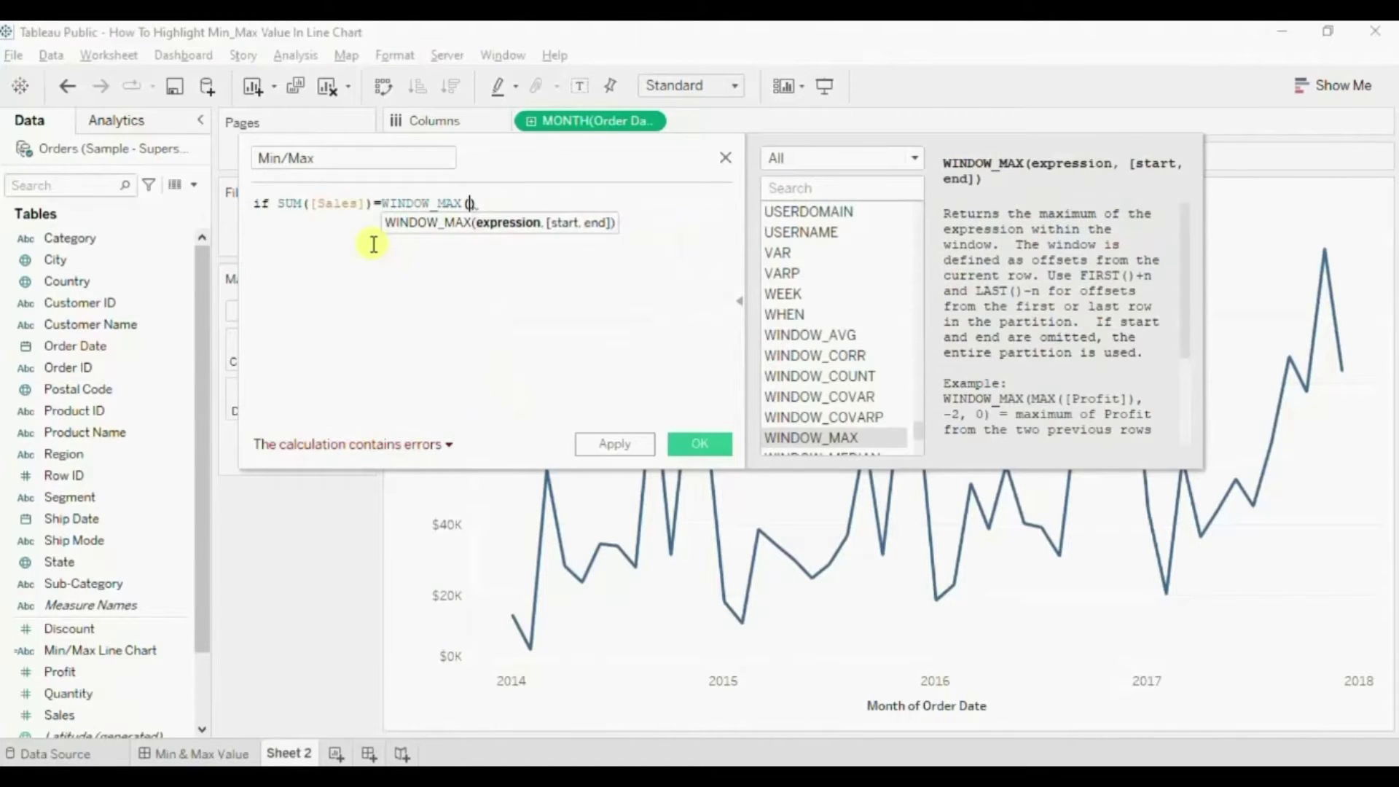
Use SUM([Sales]) as the WINDOW_MAX argument and finish the line with then 'Max'
{"action": "type", "text": "sum"}
{"action": "key", "text": "Return"}
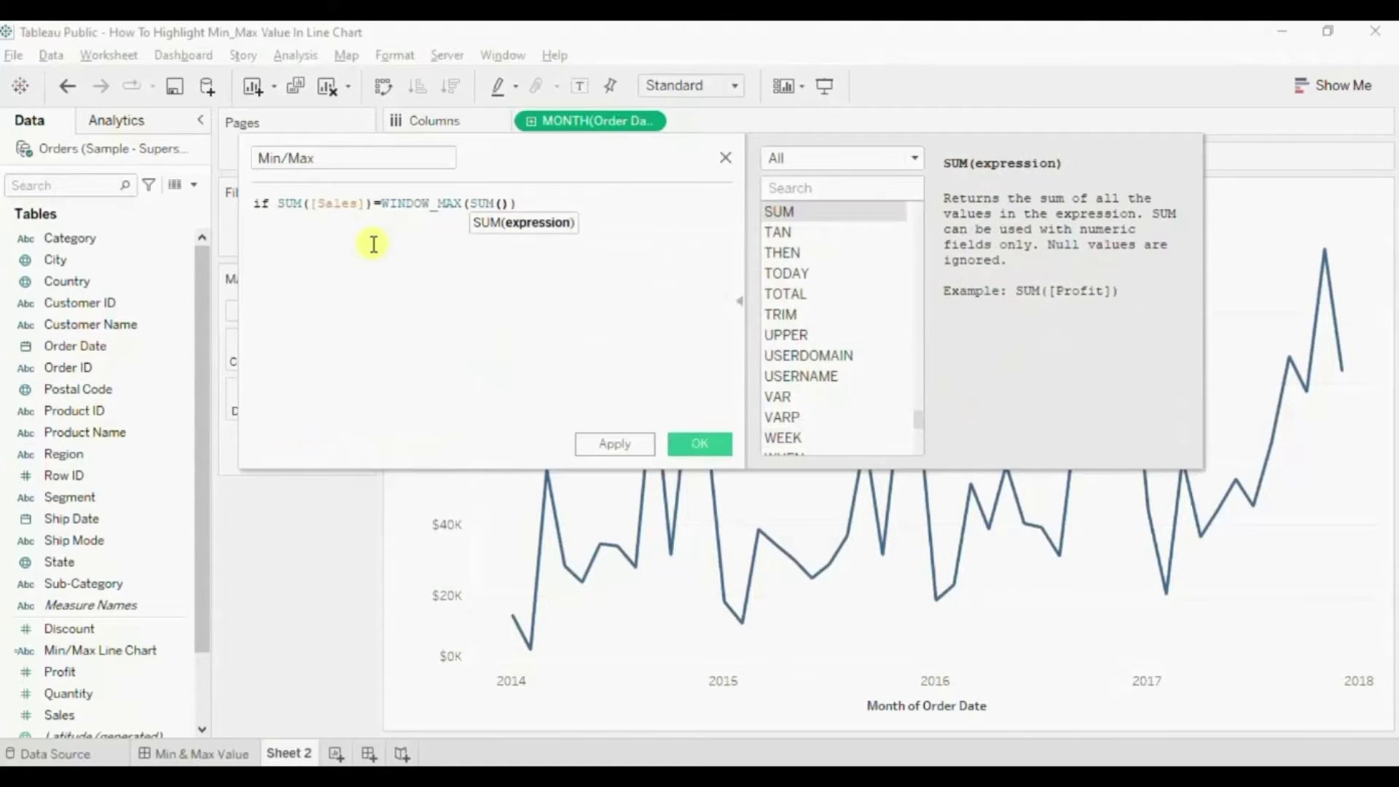
{"action": "type", "text": "sales"}
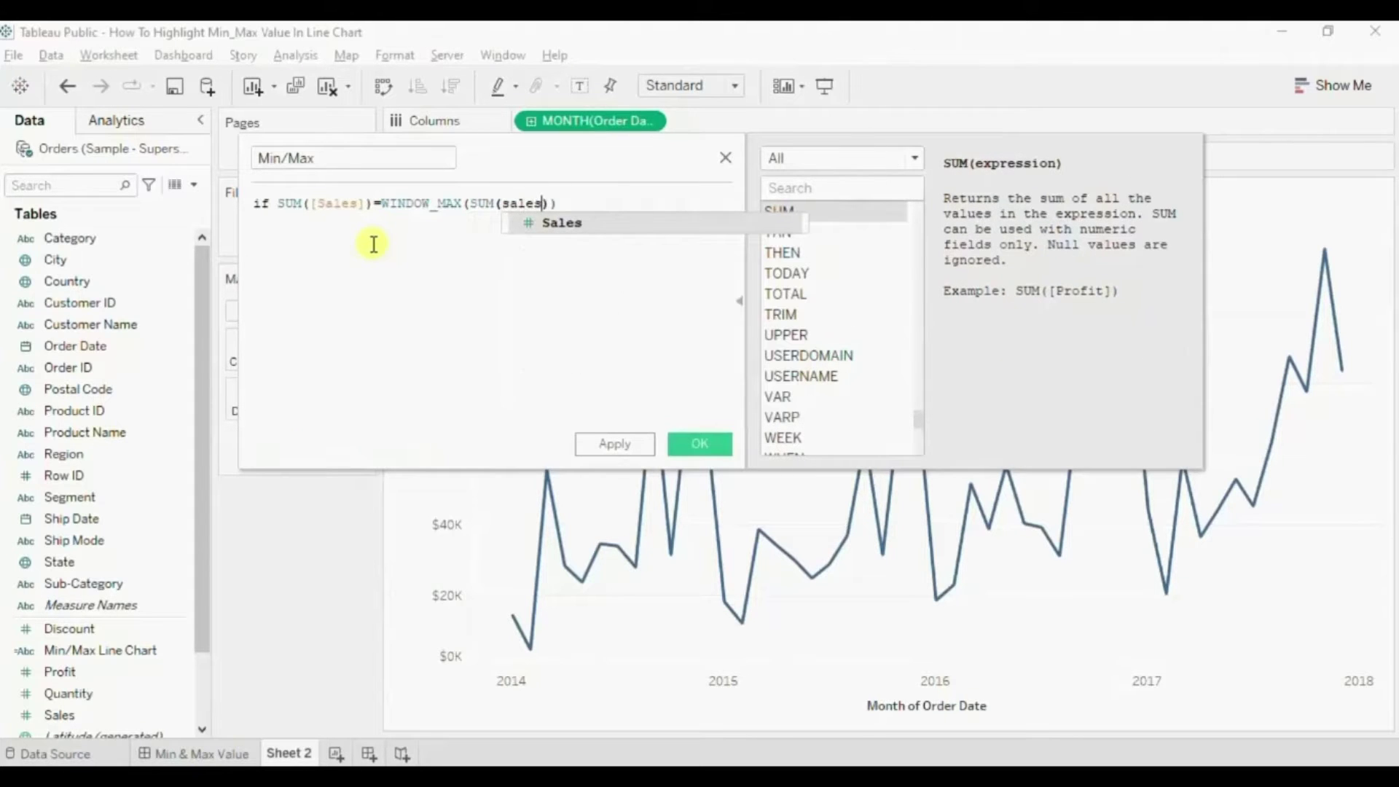
{"action": "key", "text": "Return"}
{"action": "key", "text": "Right"}
{"action": "type", "text": "then 'Max'"}
{"action": "key", "text": "Return"}
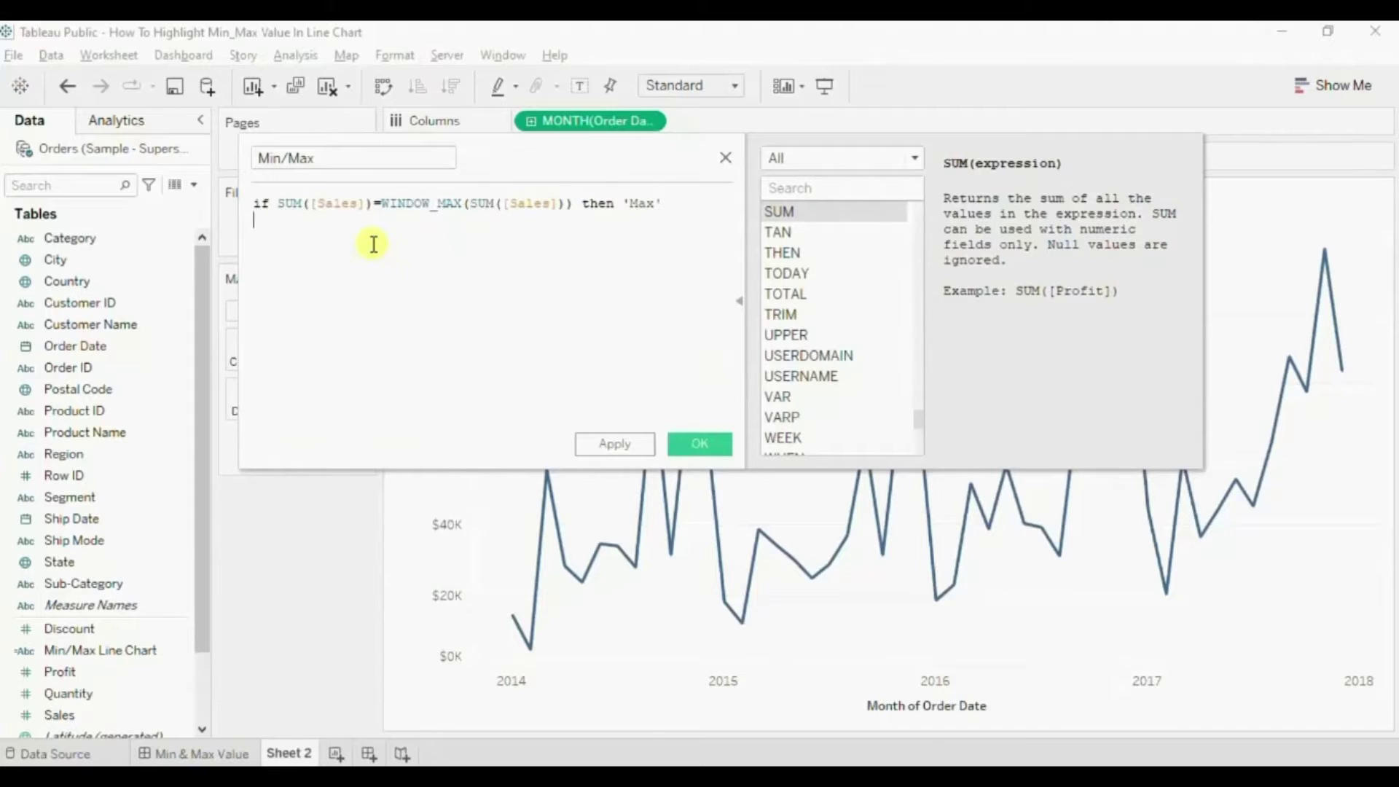
Add an elseif line that repeats a copy of the first condition and its result
{"action": "type", "text": "elseif"}
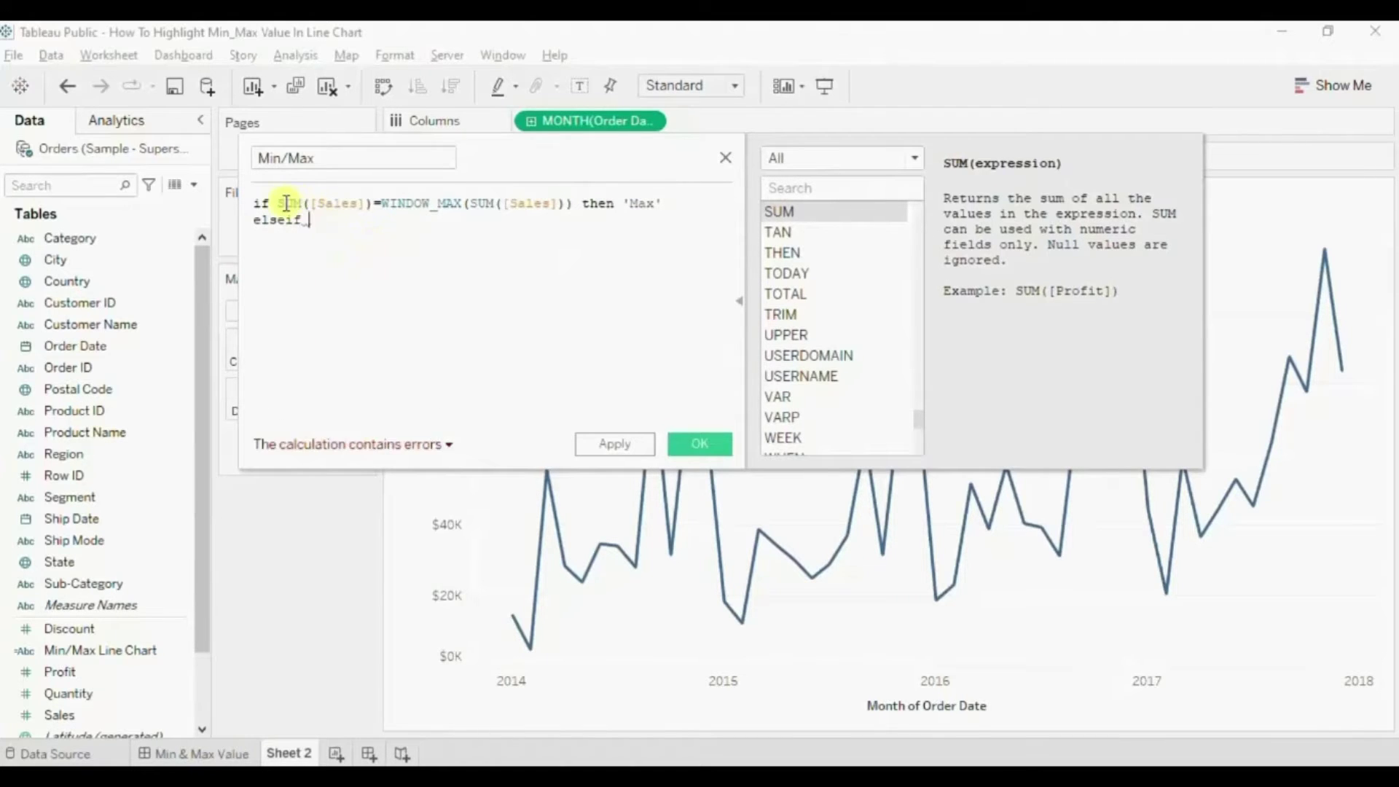
{"action": "left_click_drag", "start_coordinate": [277, 202], "coordinate": [677, 194]}
{"action": "key", "text": "ctrl+c"}
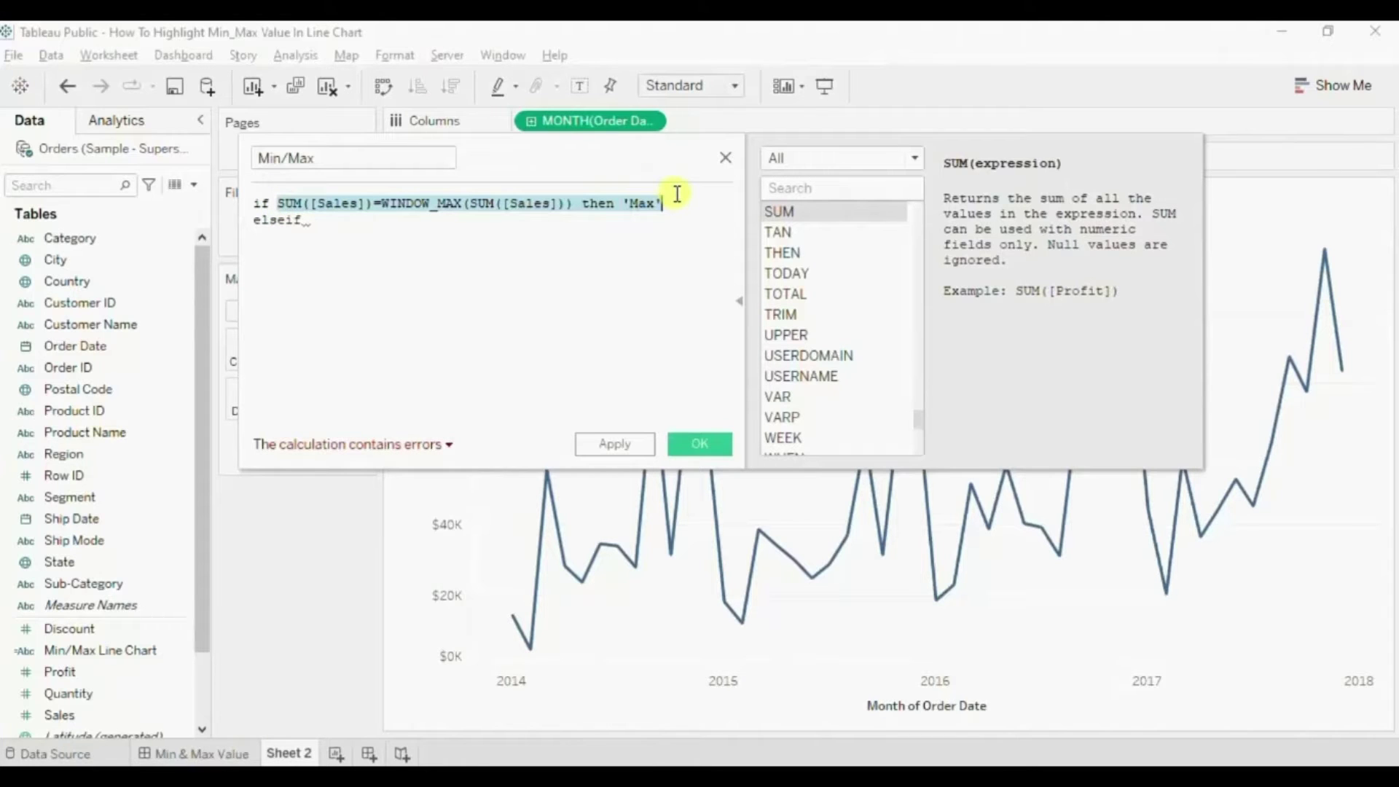
{"action": "left_click", "coordinate": [327, 220]}
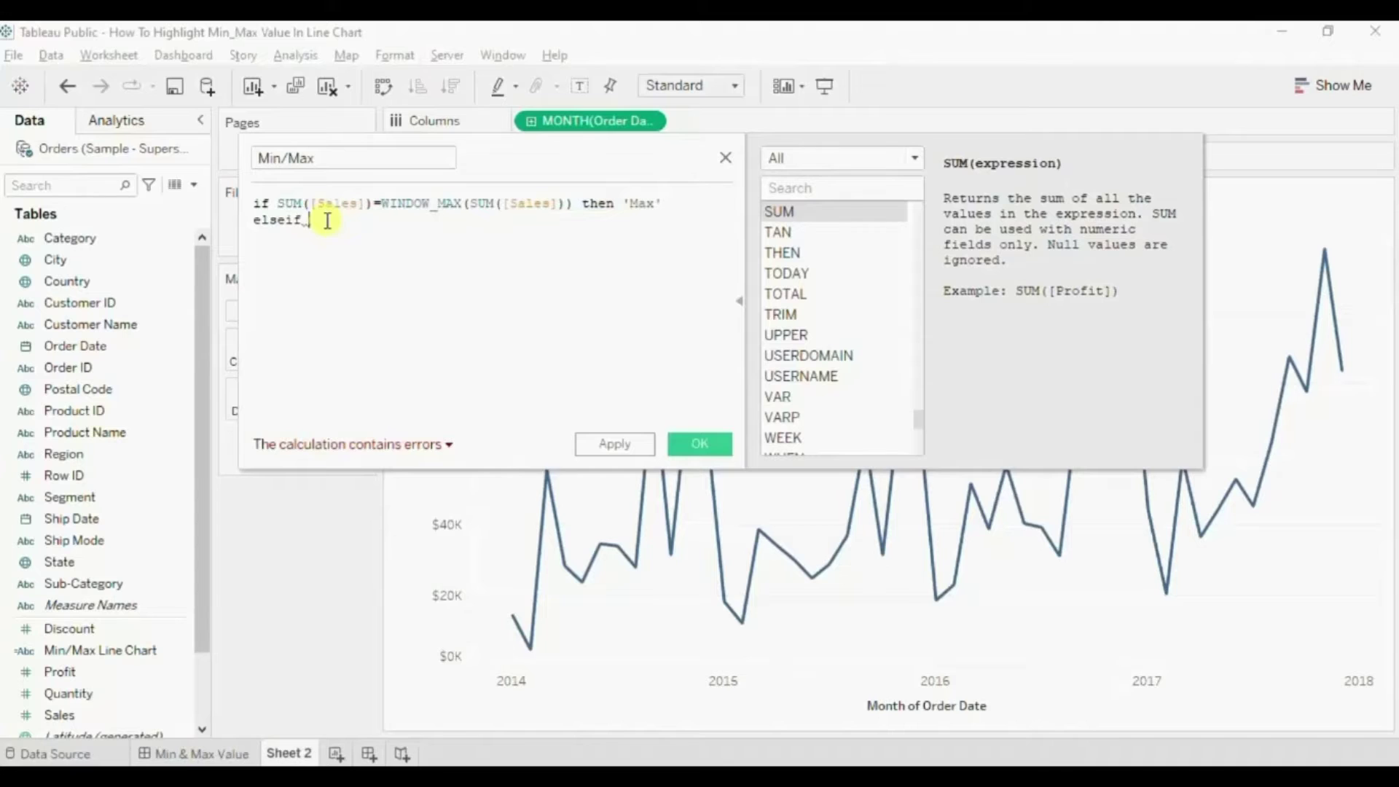
{"action": "key", "text": "ctrl+v"}
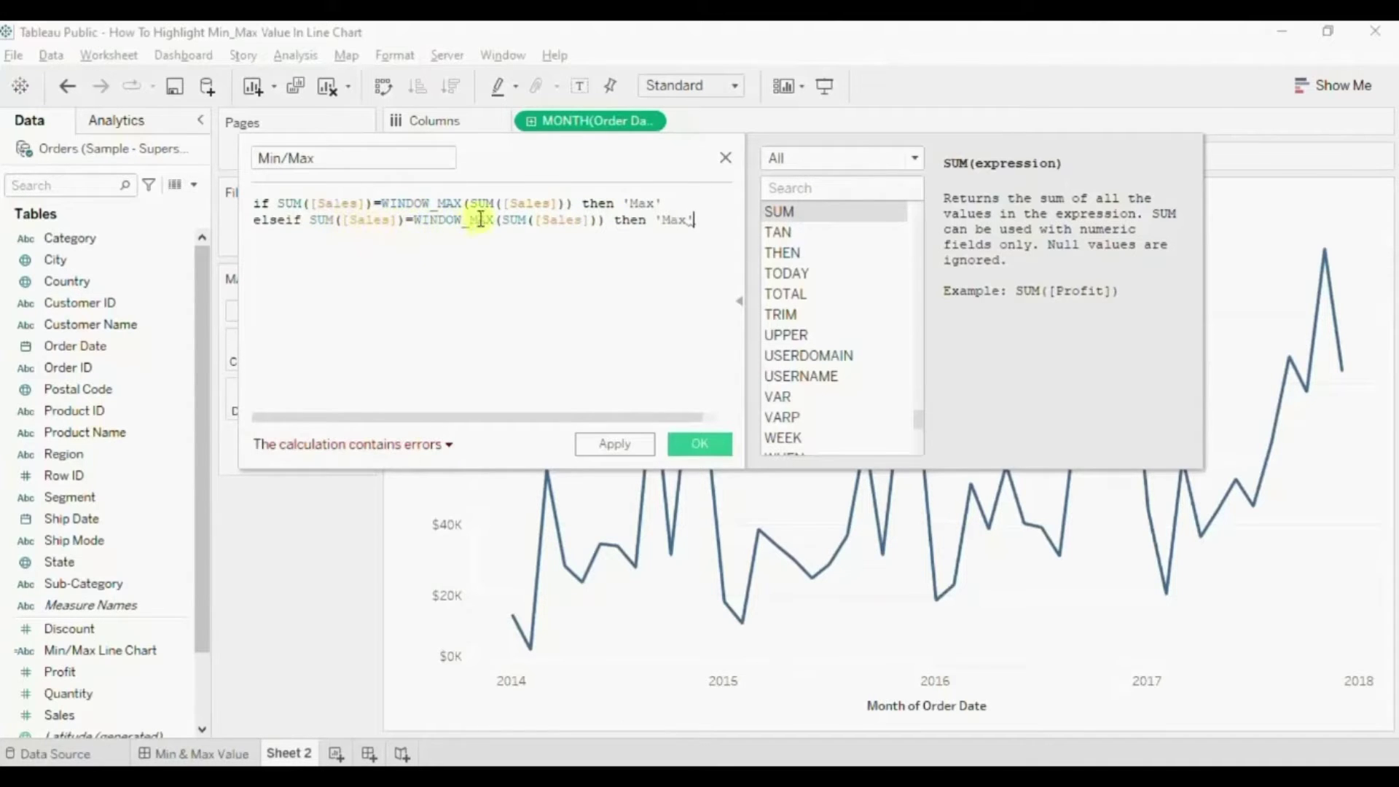
Change the elseif line to use WINDOW_Min and return 'Min'
{"action": "key", "text": "BackSpace"}
{"action": "key", "text": "BackSpace"}
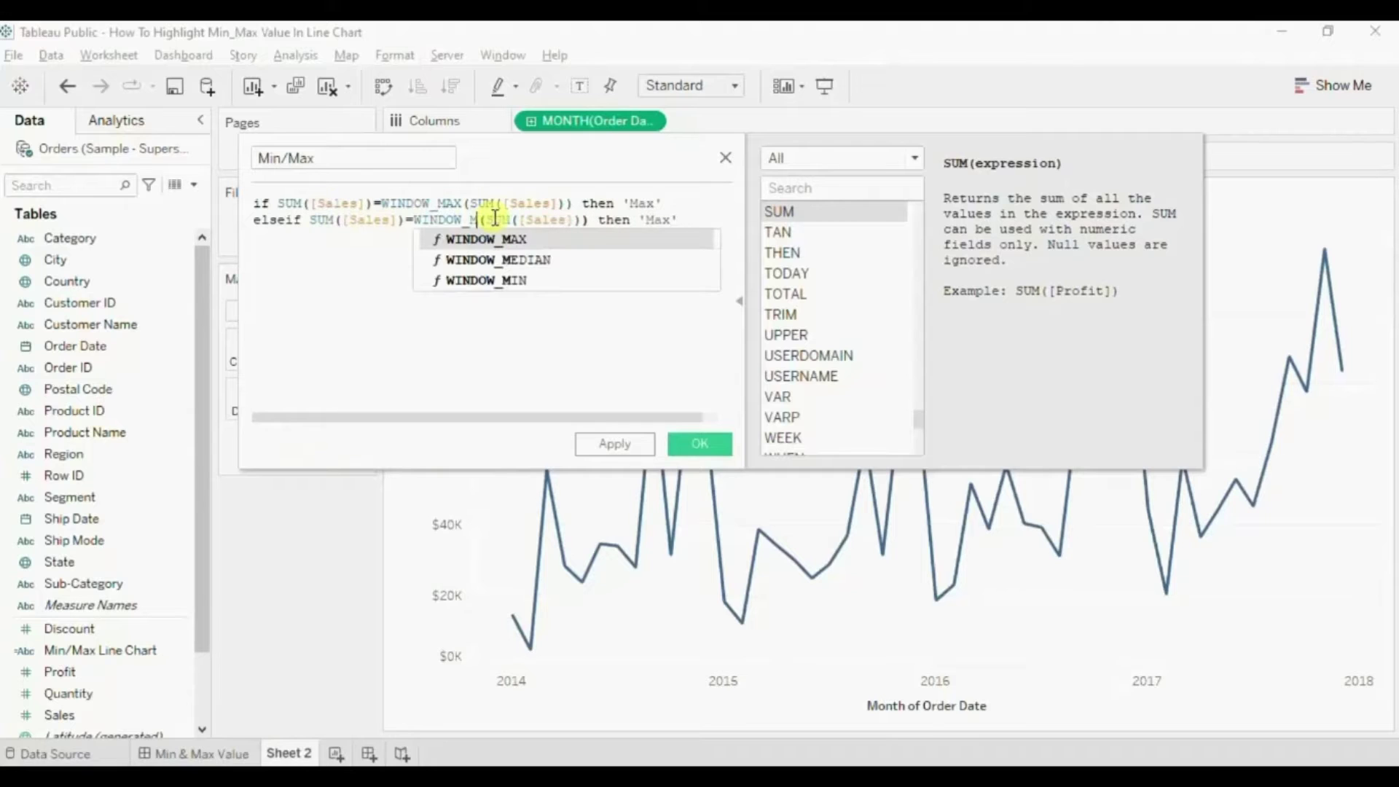
{"action": "type", "text": "in"}
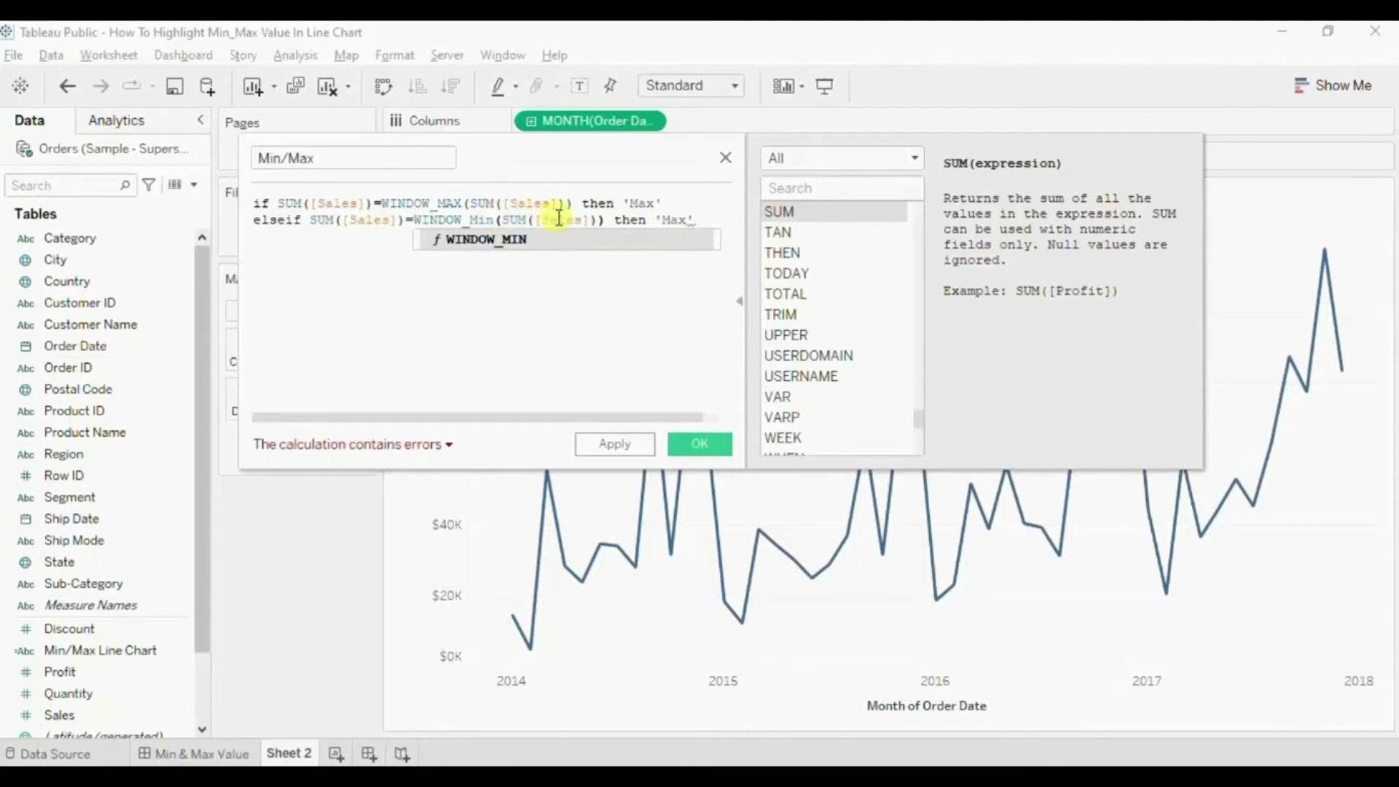
{"action": "left_click", "coordinate": [553, 219]}
{"action": "left_click", "coordinate": [686, 220]}
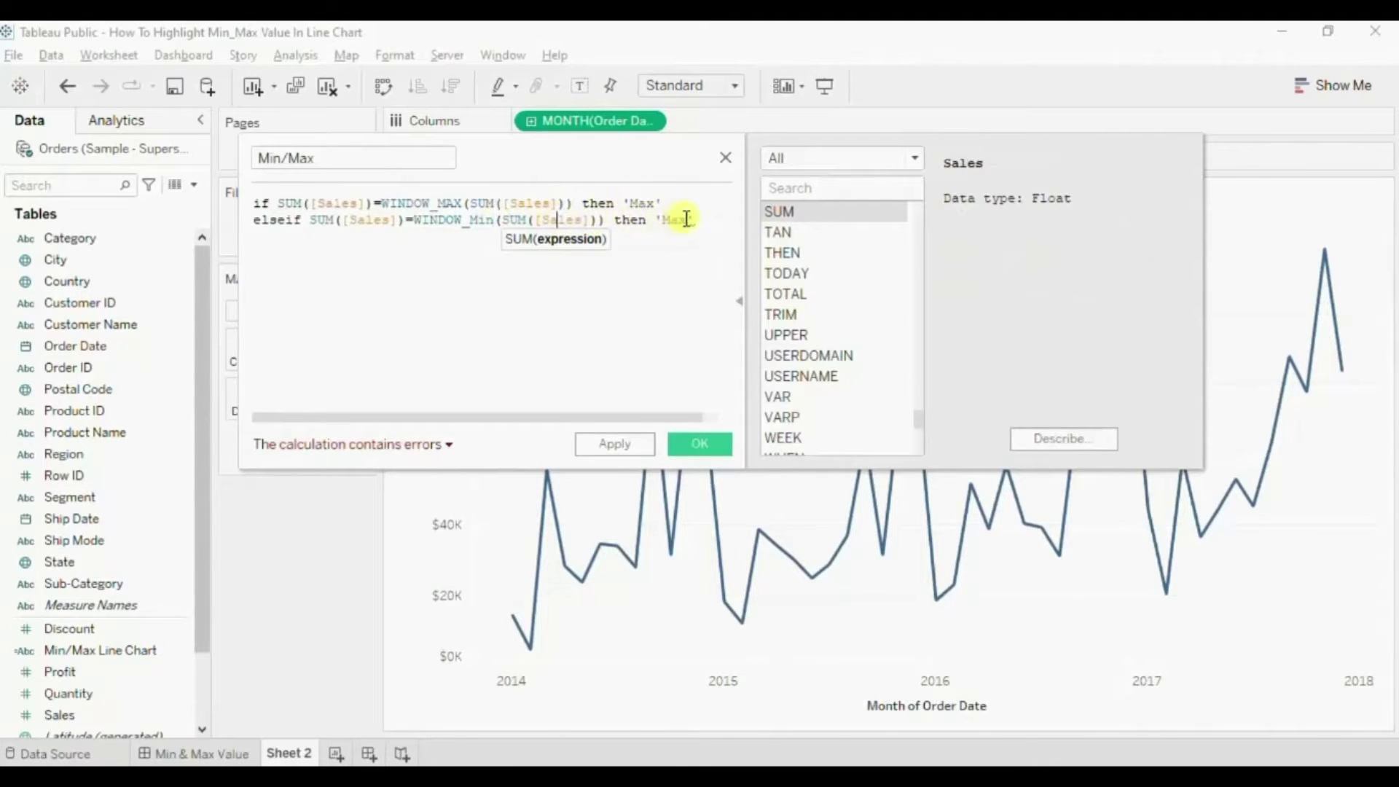
{"action": "key", "text": "BackSpace"}
{"action": "key", "text": "BackSpace"}
{"action": "type", "text": "in"}
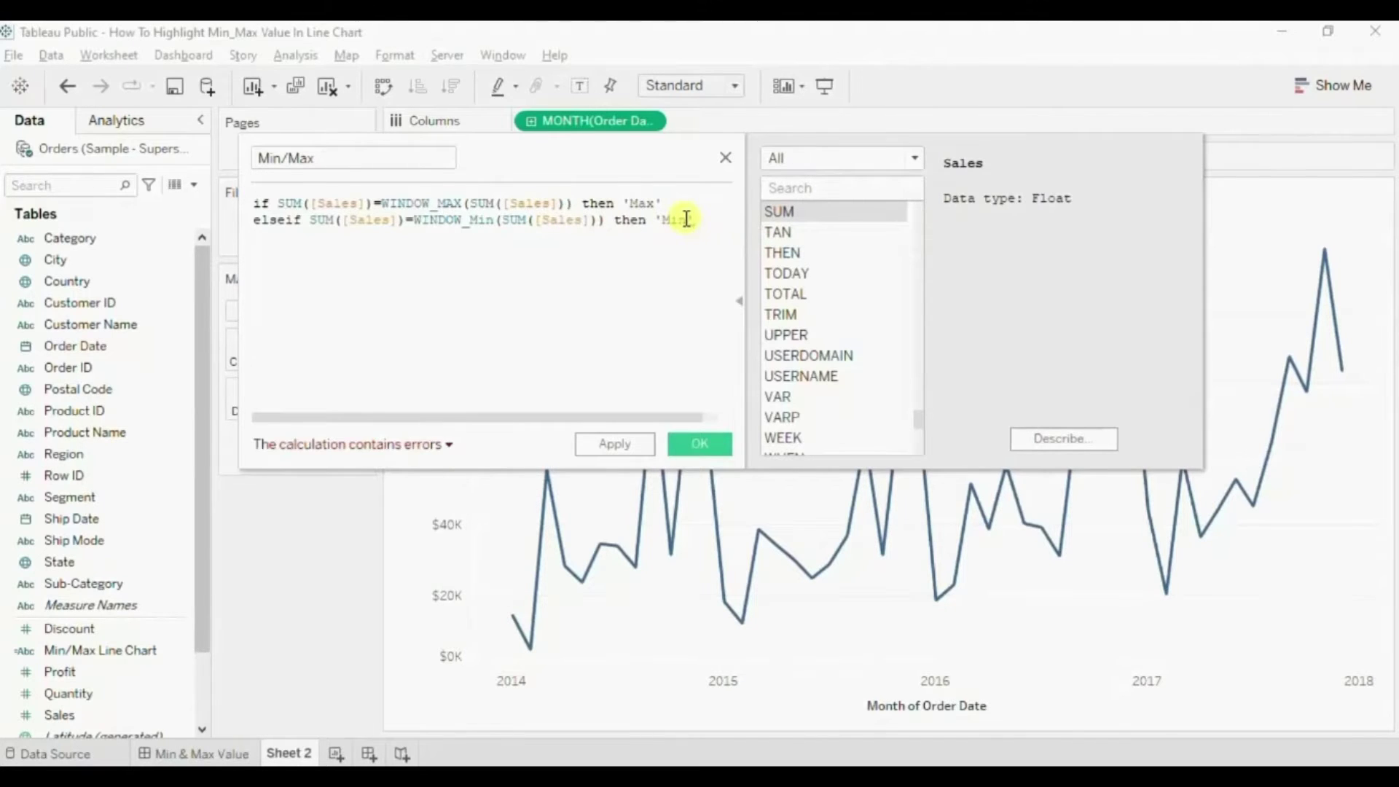
Close the formula with the line else 'Other' end
{"action": "key", "text": "Return"}
{"action": "type", "text": "else "}
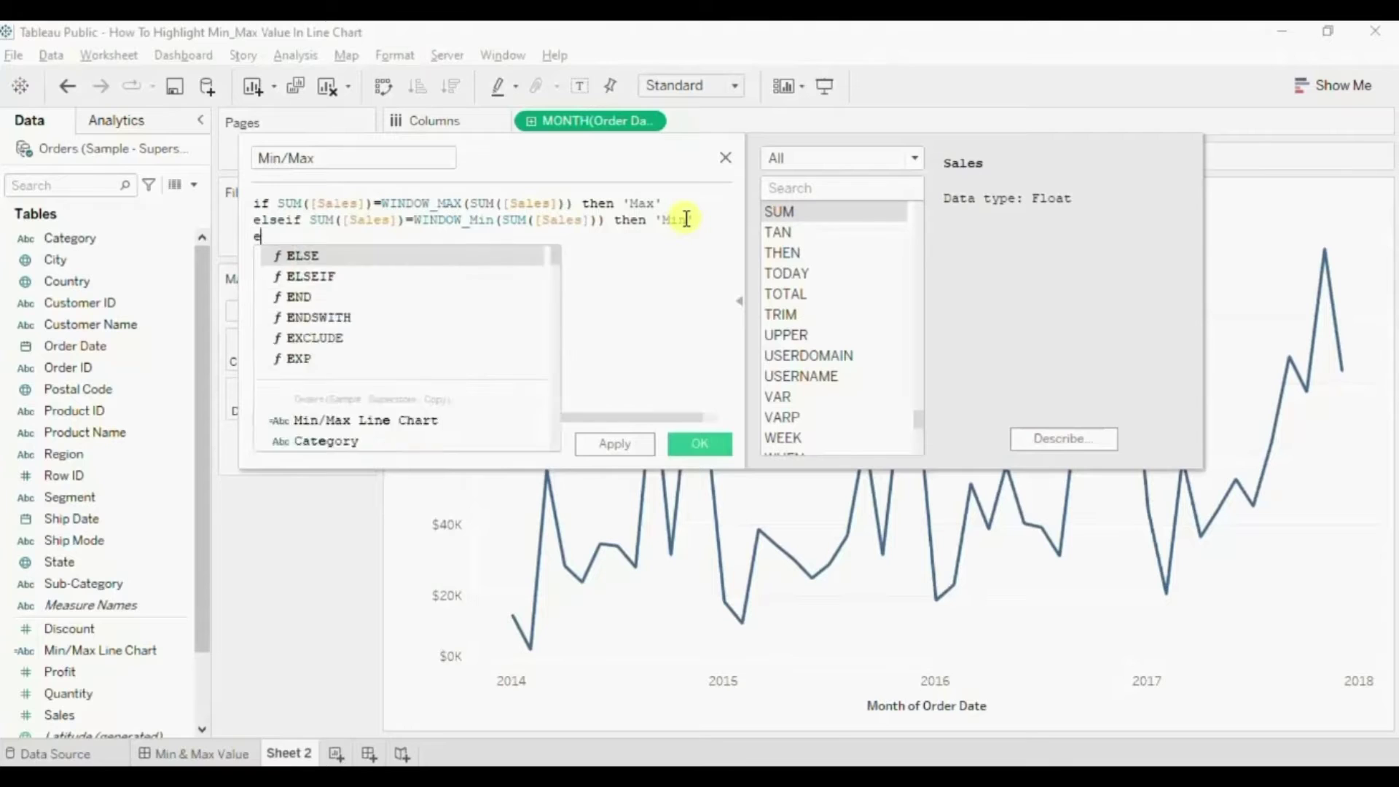
{"action": "type", "text": "'Other"}
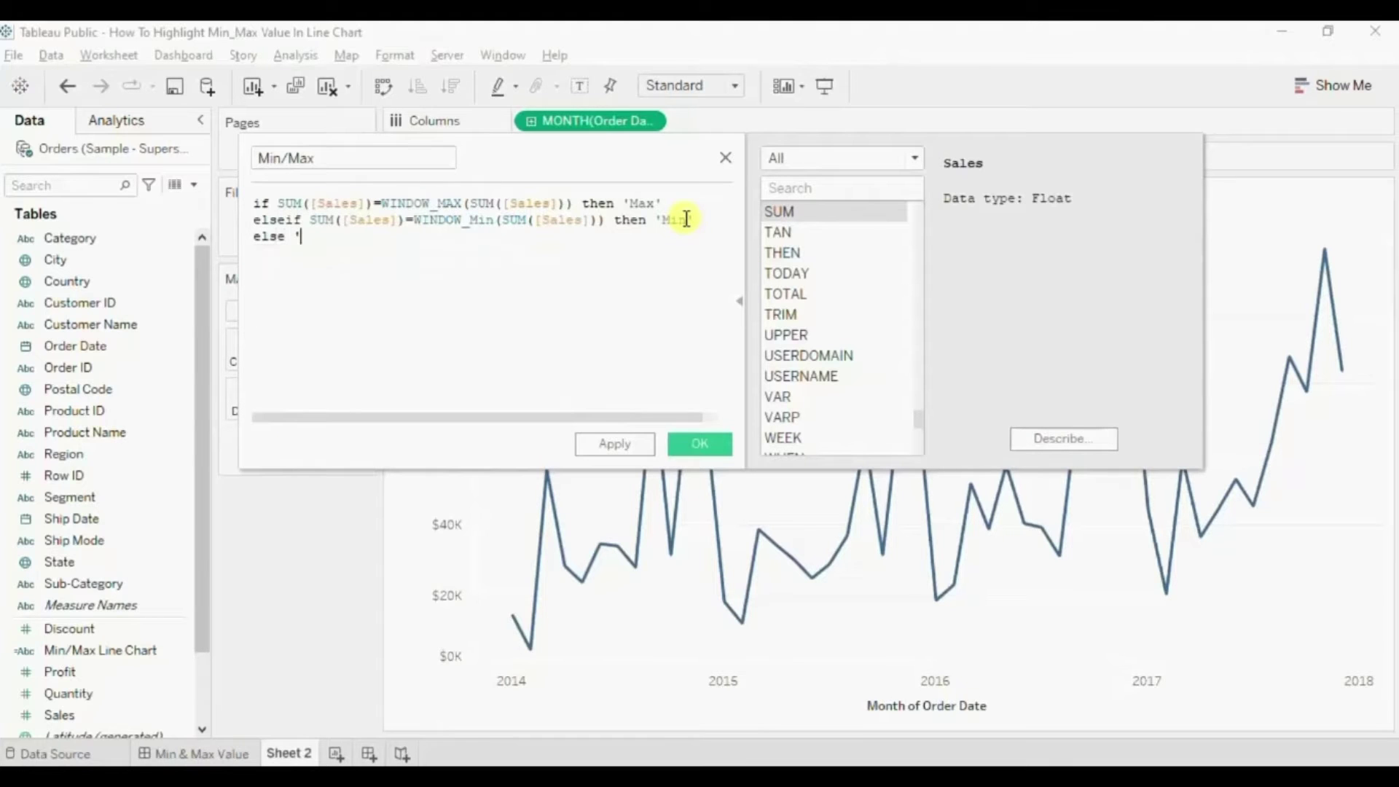
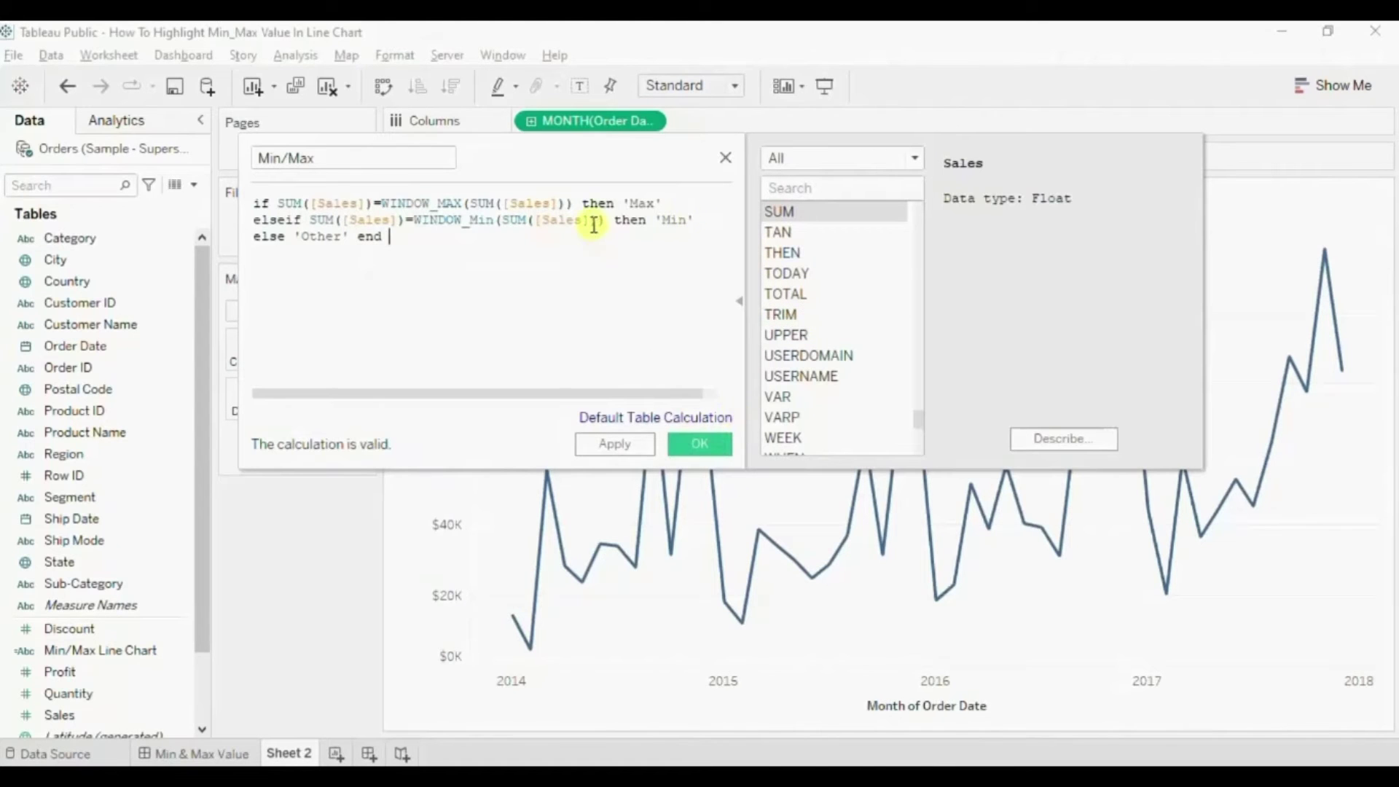
Review the Max, Min and Other branches of the formula and save the Min/Max calculated field
{"action": "left_click", "coordinate": [403, 202]}
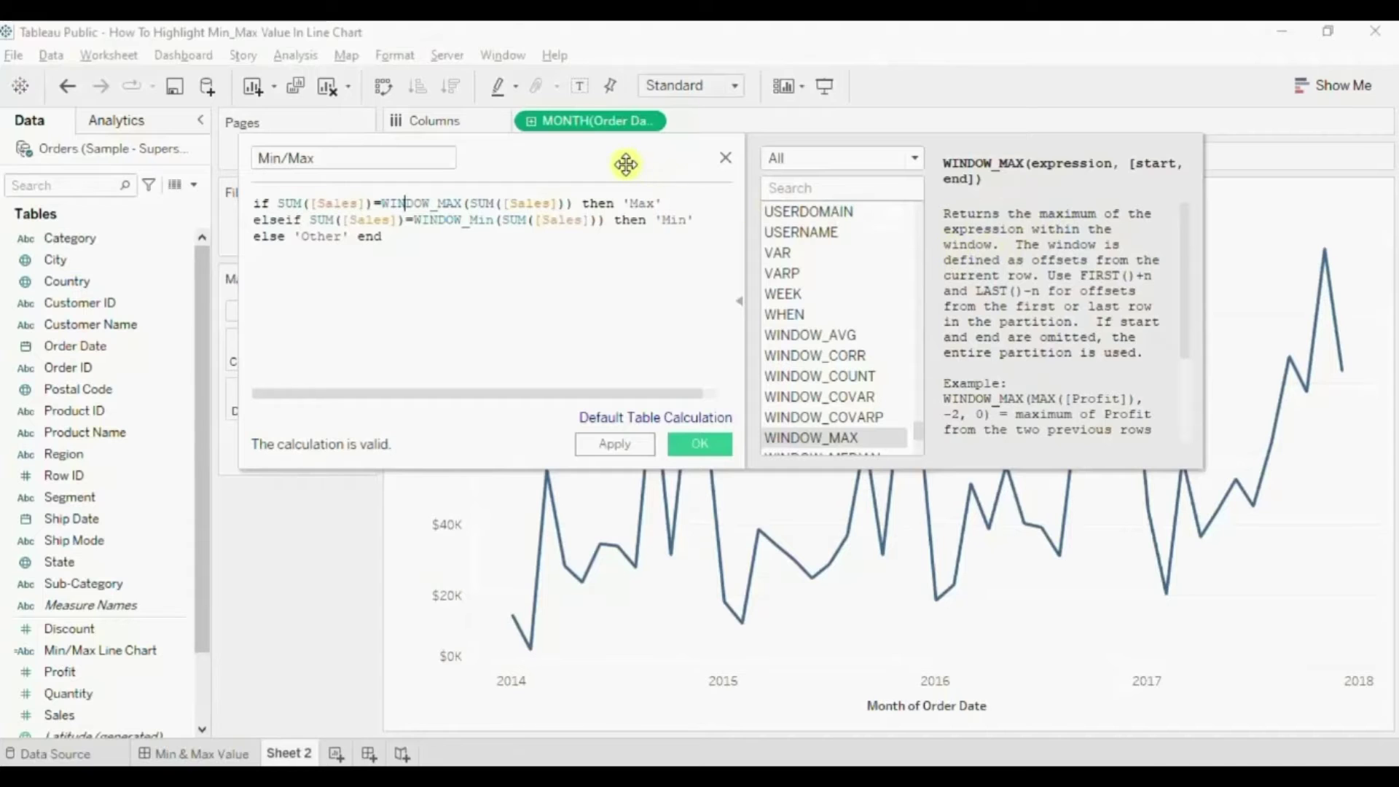
{"action": "left_click_drag", "start_coordinate": [626, 164], "coordinate": [624, 114]}
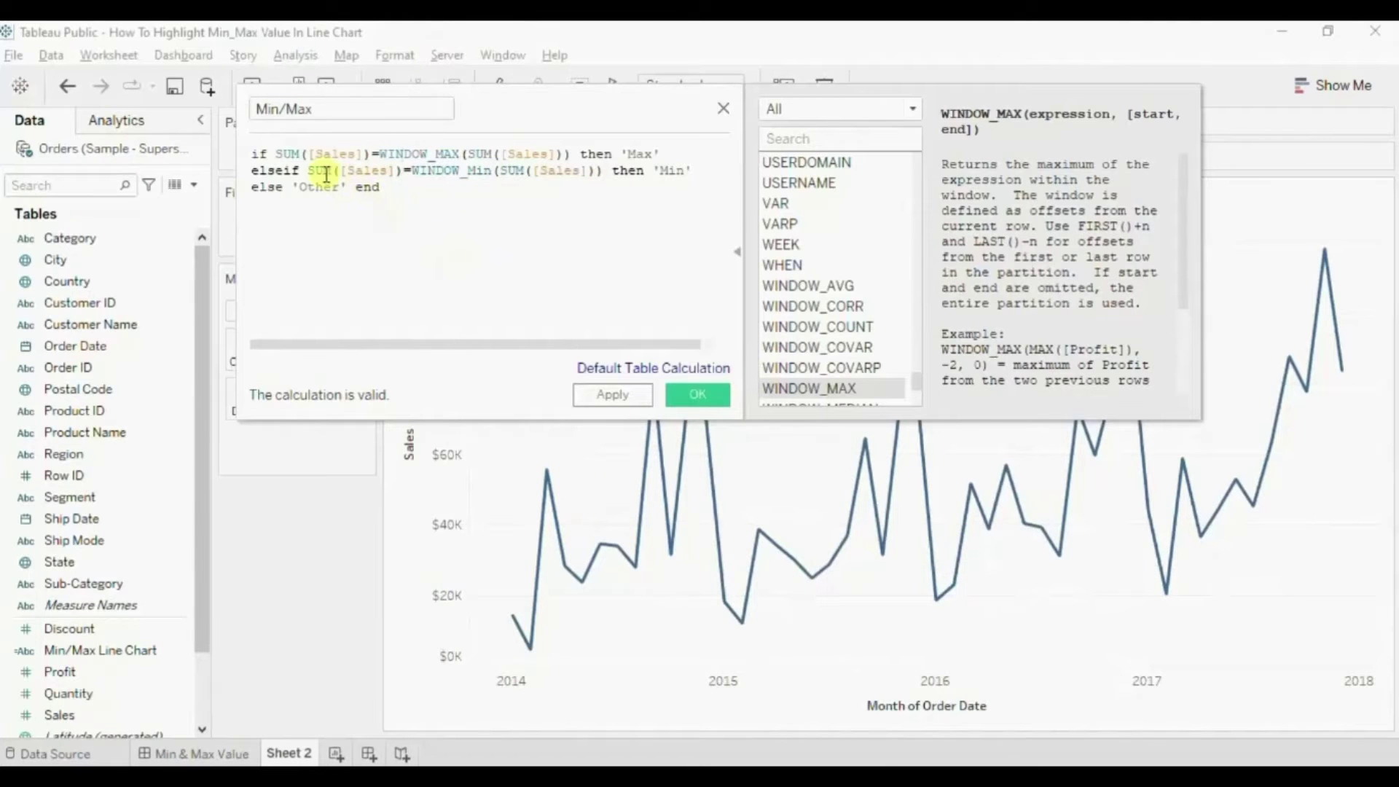
{"action": "left_click", "coordinate": [283, 155]}
{"action": "left_click_drag", "start_coordinate": [348, 156], "coordinate": [543, 154]}
{"action": "left_click", "coordinate": [416, 154]}
{"action": "left_click_drag", "start_coordinate": [628, 157], "coordinate": [653, 154]}
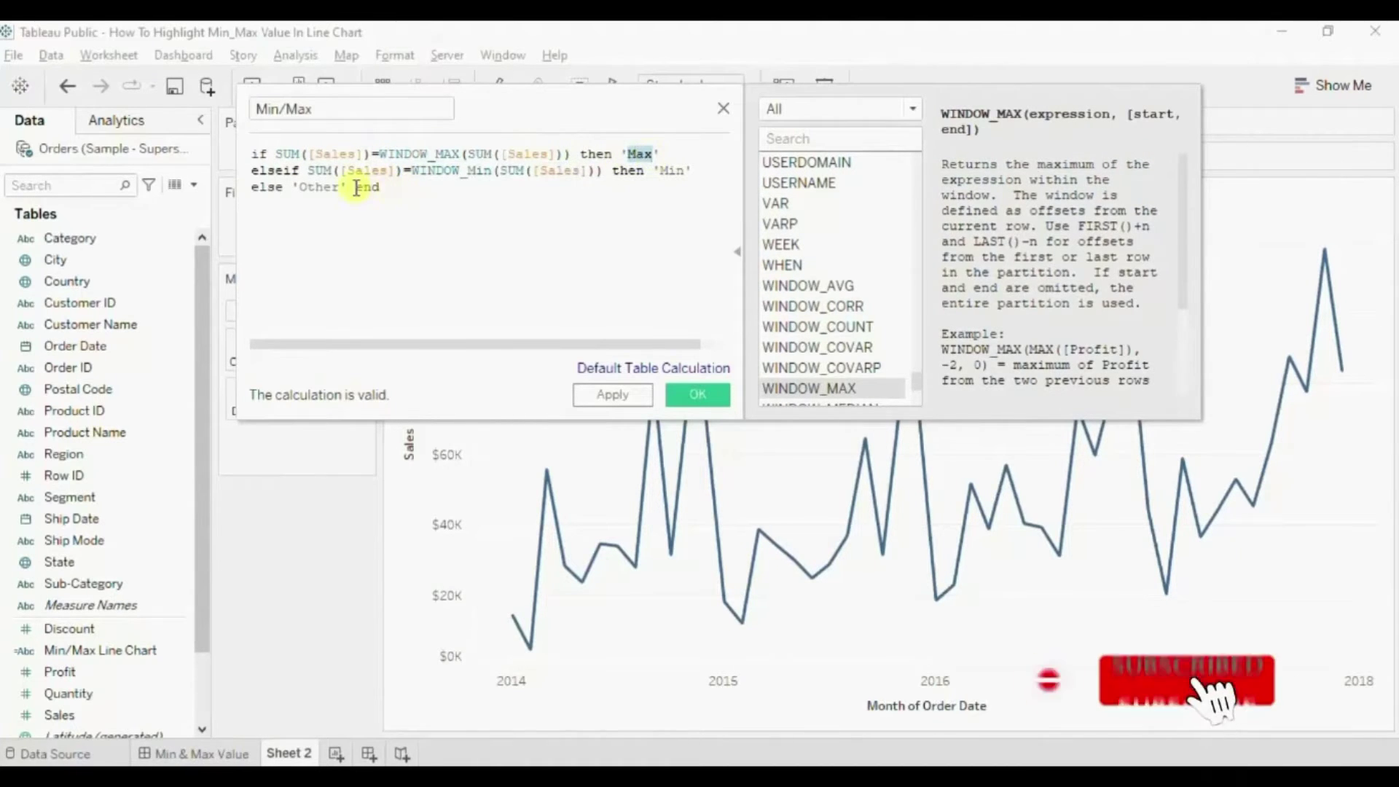
{"action": "left_click", "coordinate": [470, 170]}
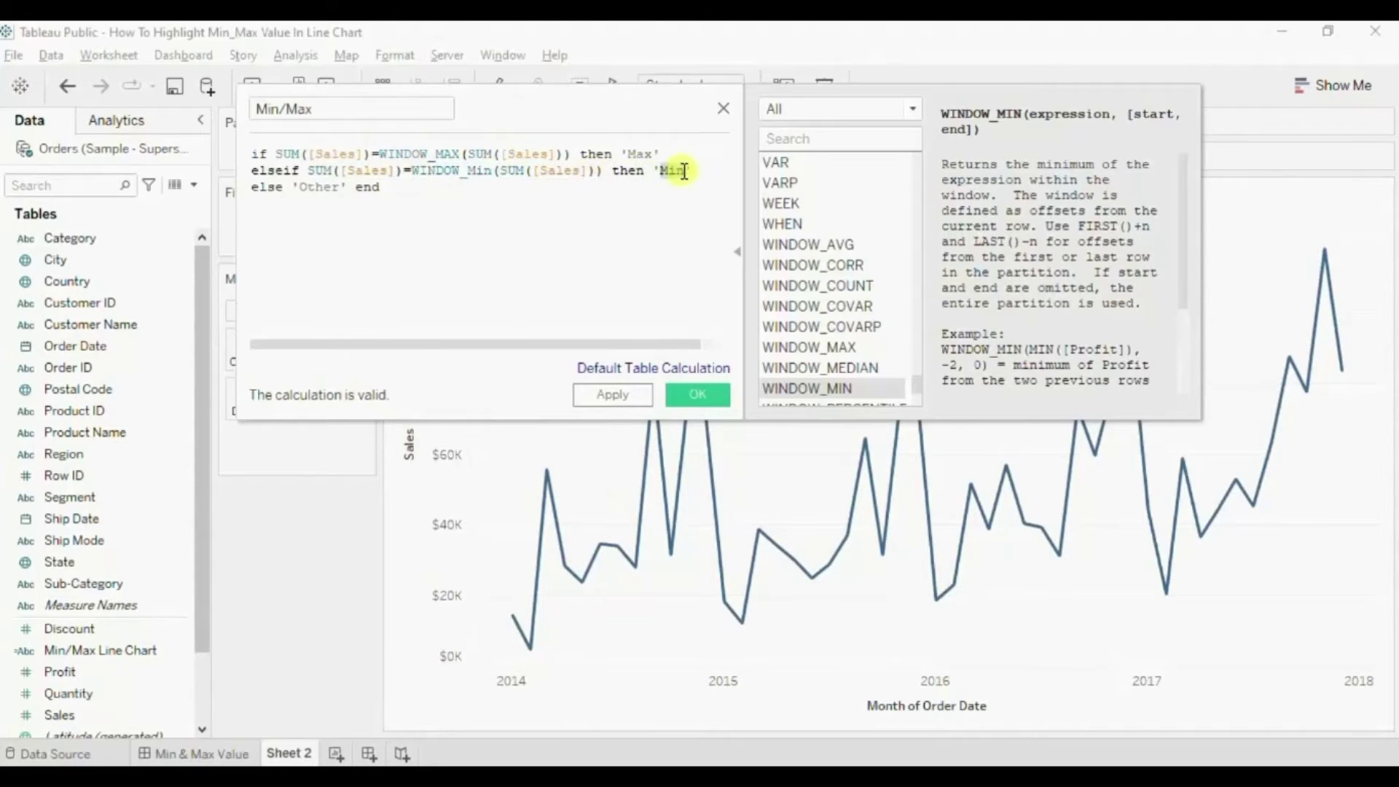
{"action": "left_click_drag", "start_coordinate": [299, 188], "coordinate": [342, 188]}
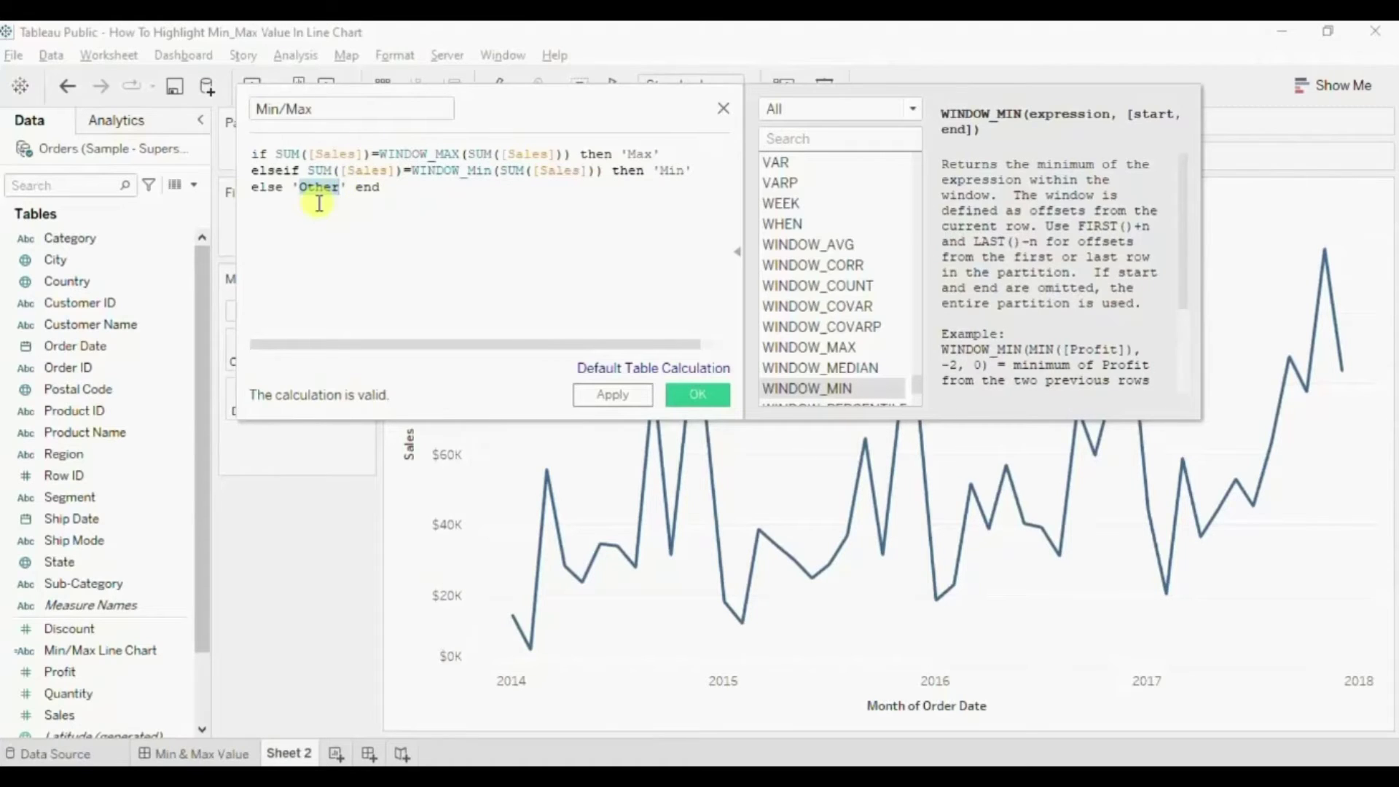
{"action": "left_click", "coordinate": [696, 394]}
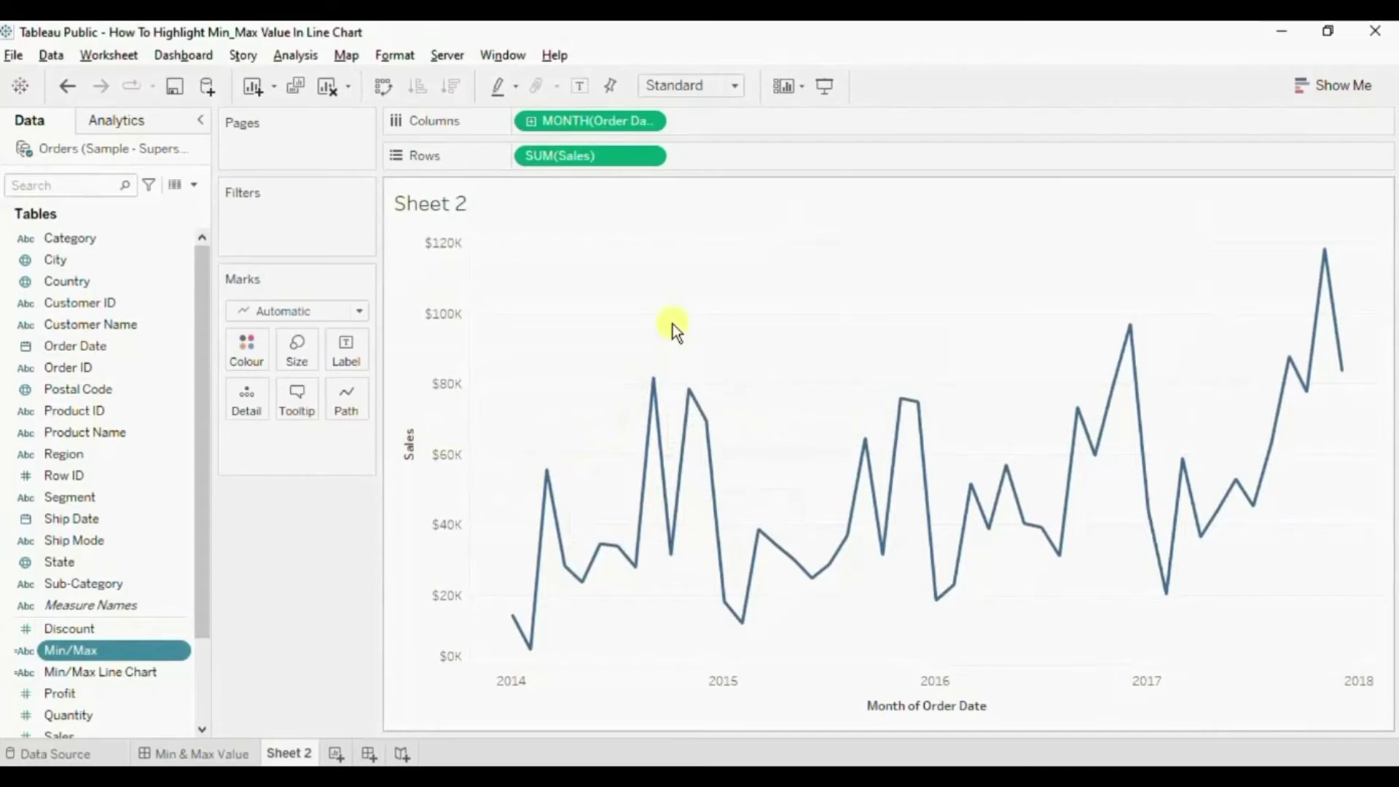
Duplicate the SUM(Sales) measure on Rows, placing the copy beside the original
{"action": "left_click", "coordinate": [561, 162]}
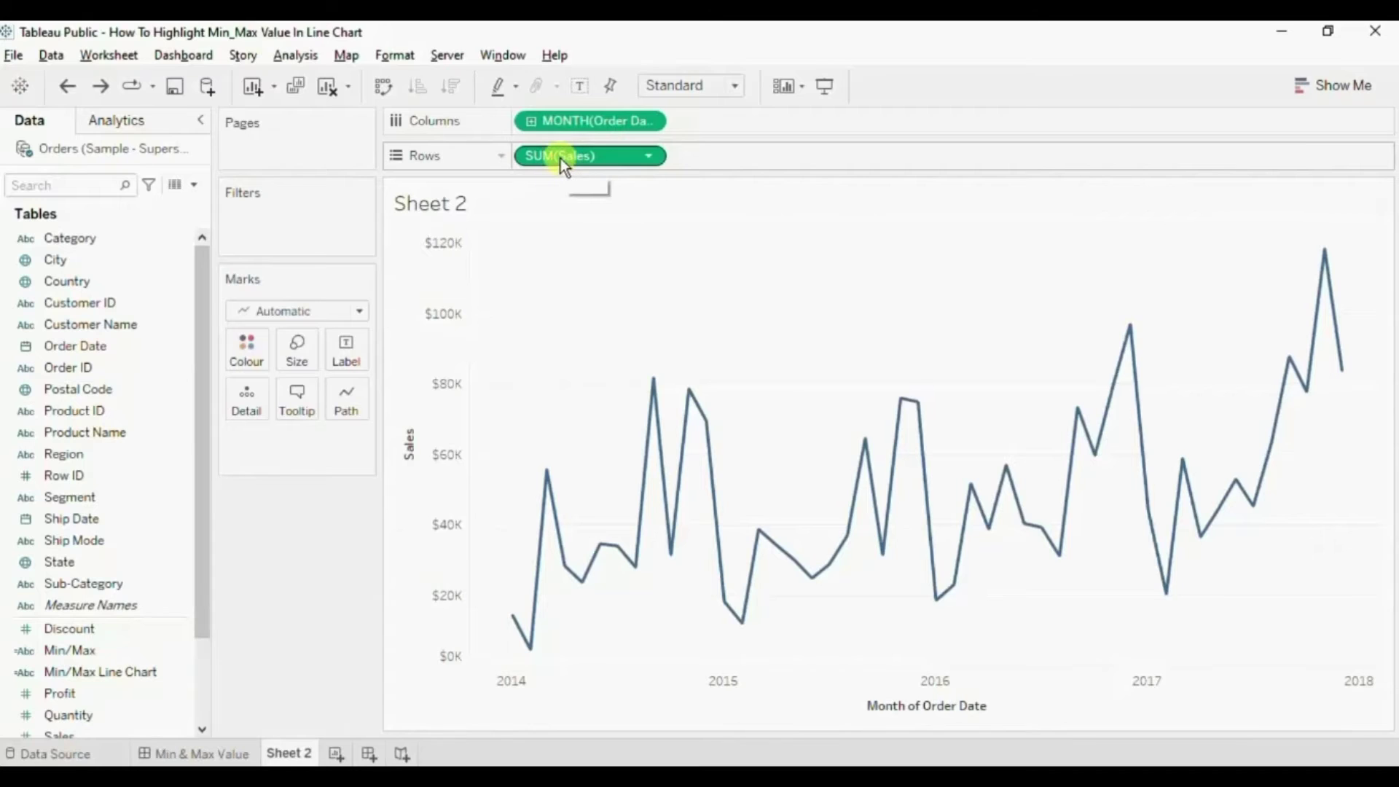
{"action": "left_click_drag", "start_coordinate": [561, 159], "coordinate": [732, 156]}
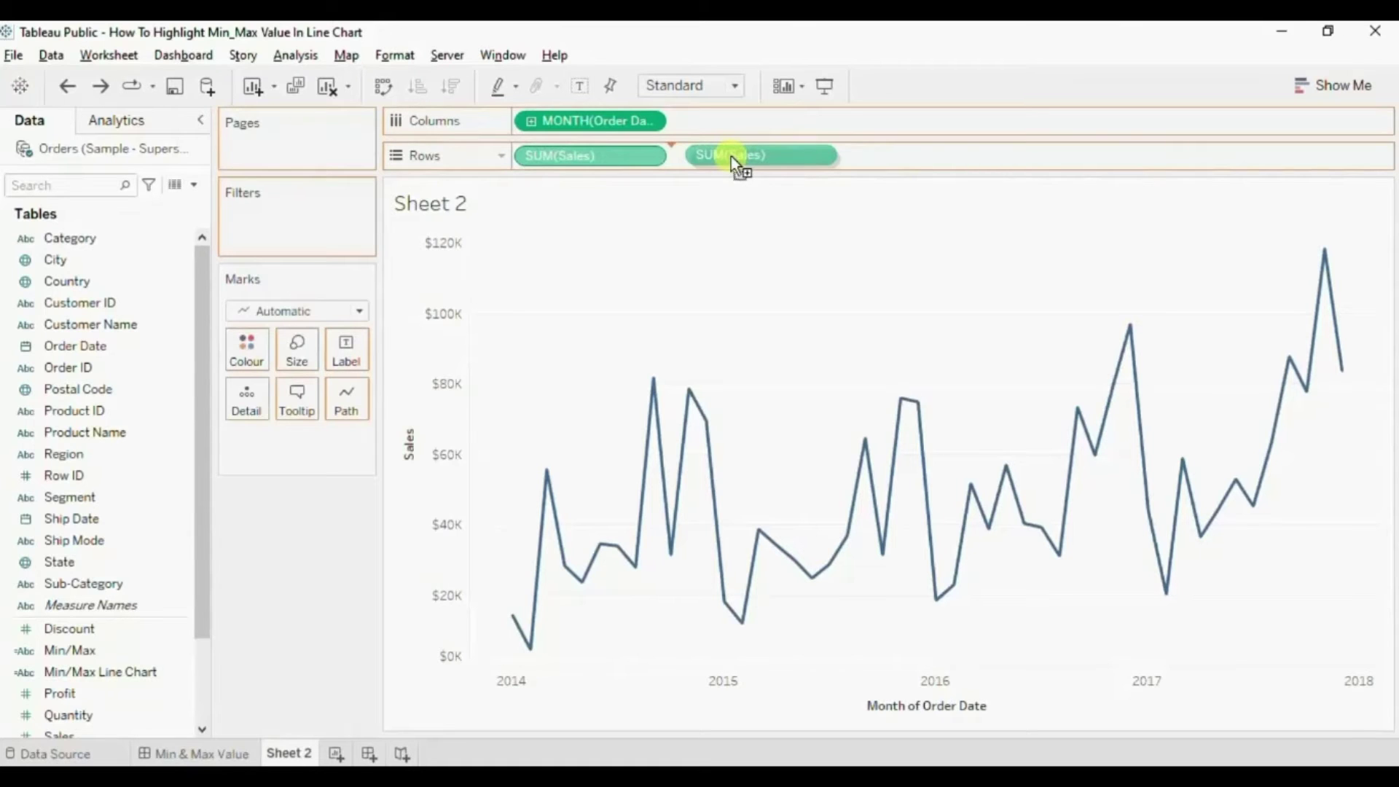
{"action": "left_click_drag", "start_coordinate": [732, 156], "coordinate": [732, 156]}
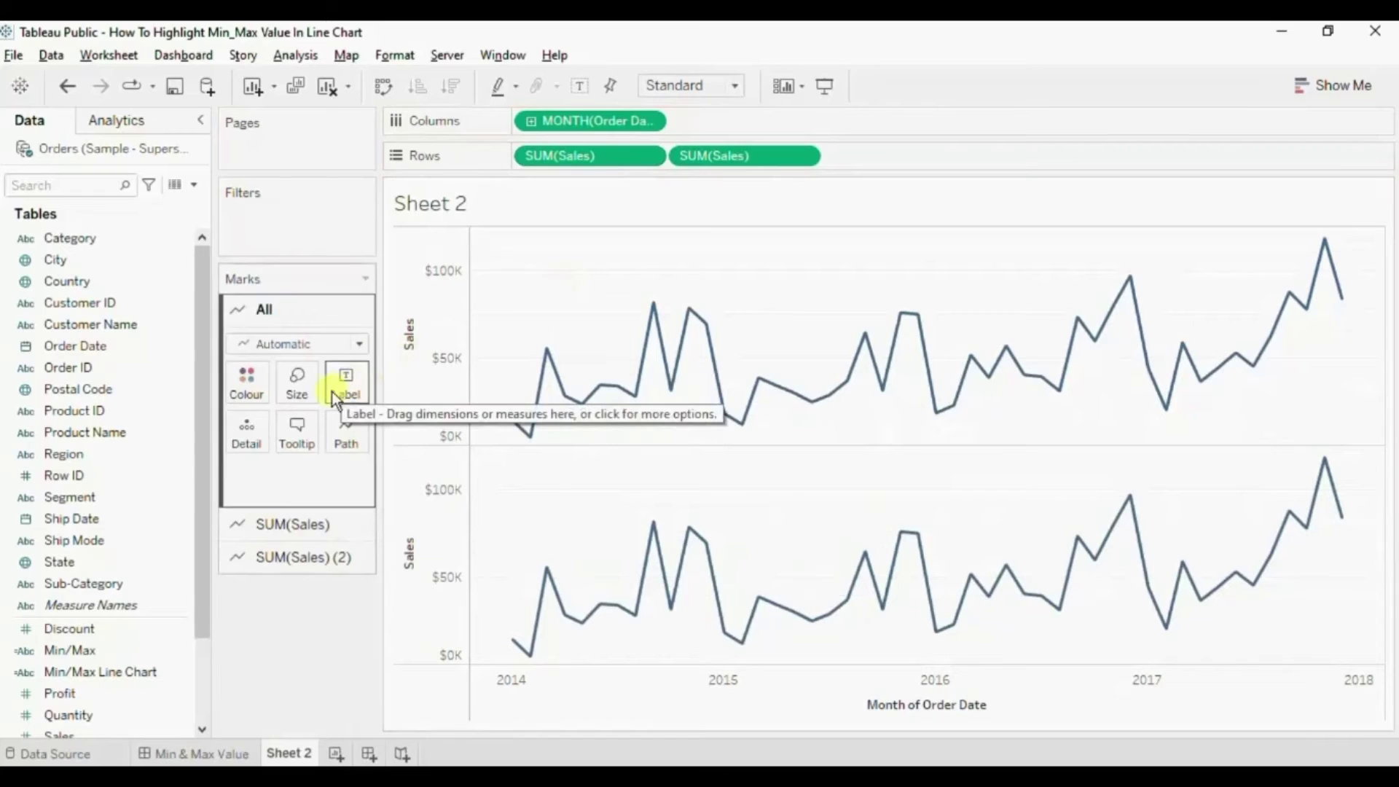
Change the second SUM(Sales) measure's mark type to Circle and colour its marks by the Min/Max field
{"action": "left_click", "coordinate": [273, 557]}
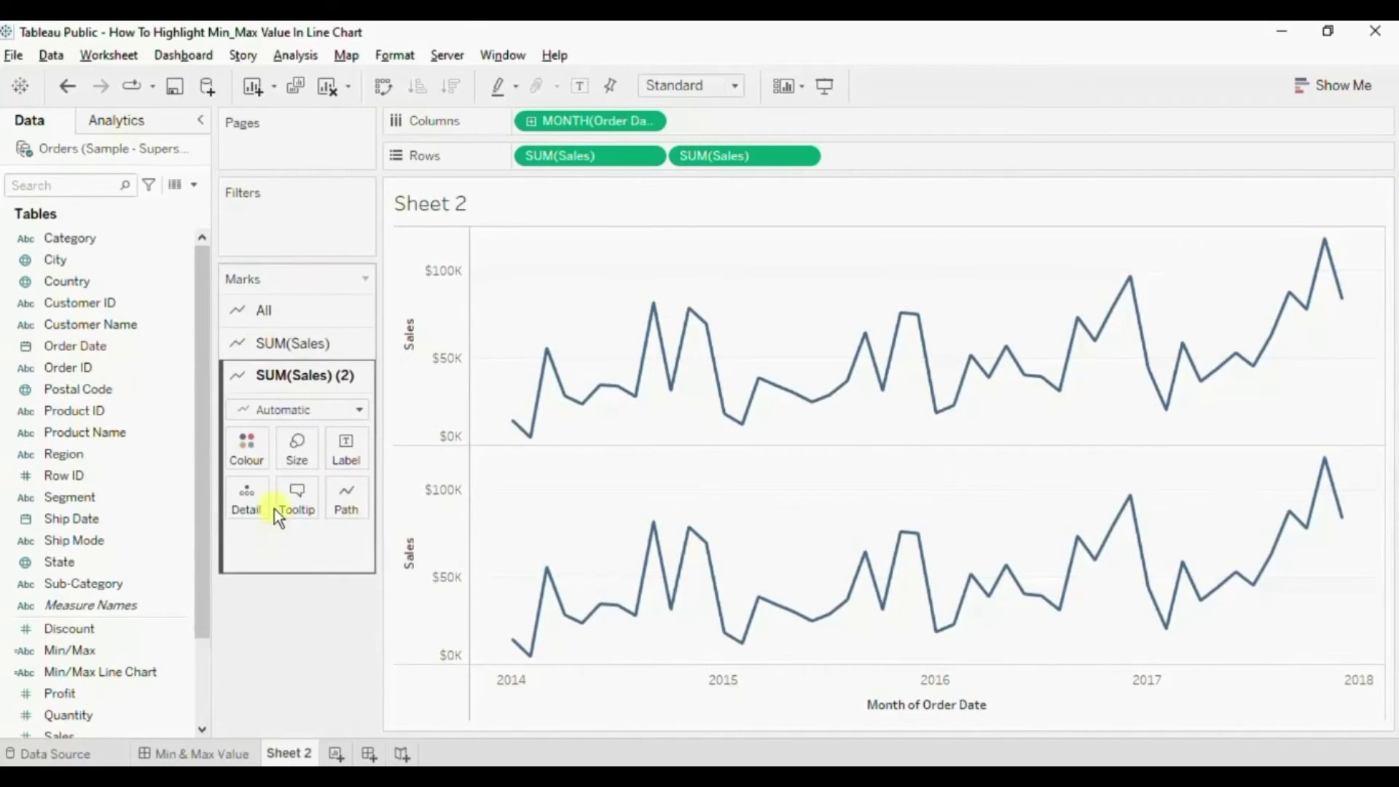
{"action": "left_click", "coordinate": [264, 410]}
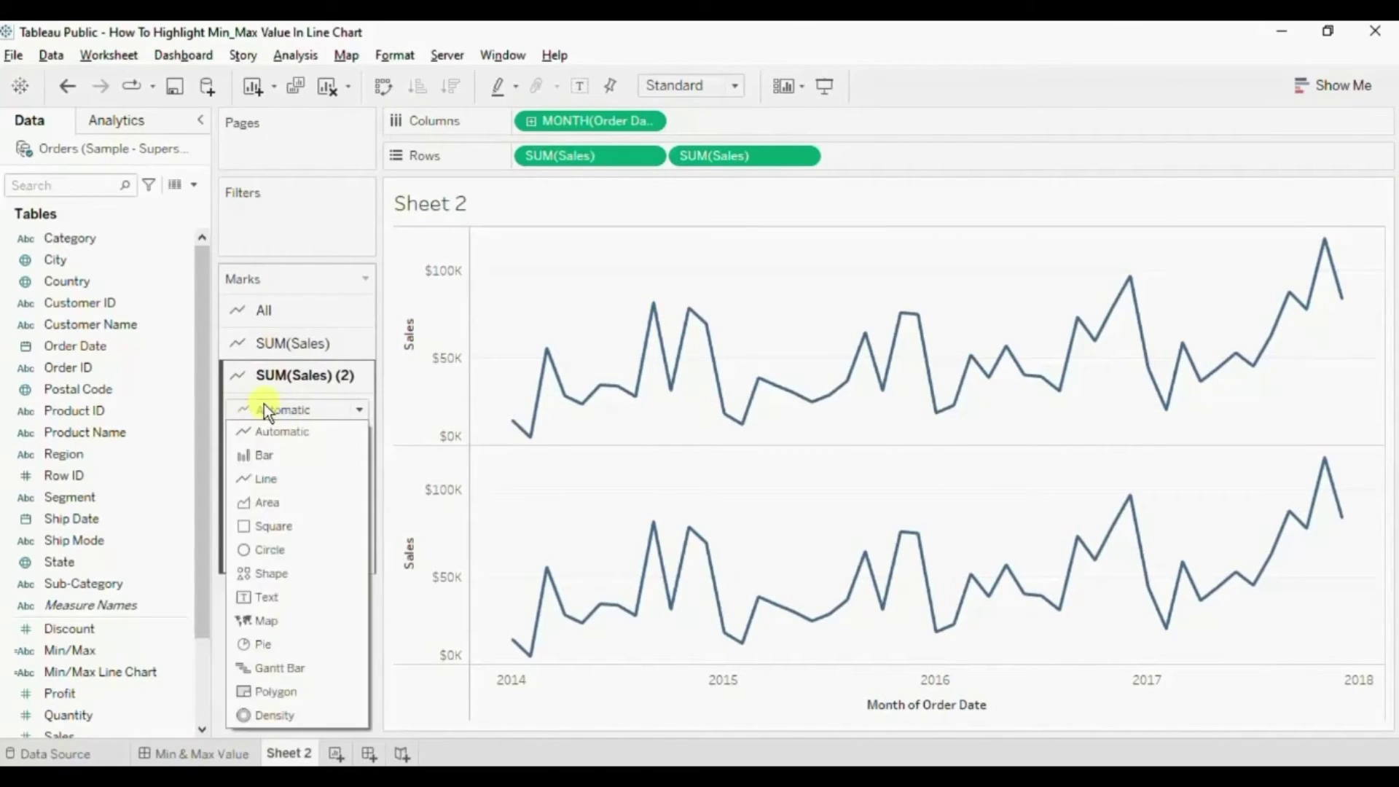
{"action": "left_click", "coordinate": [267, 550]}
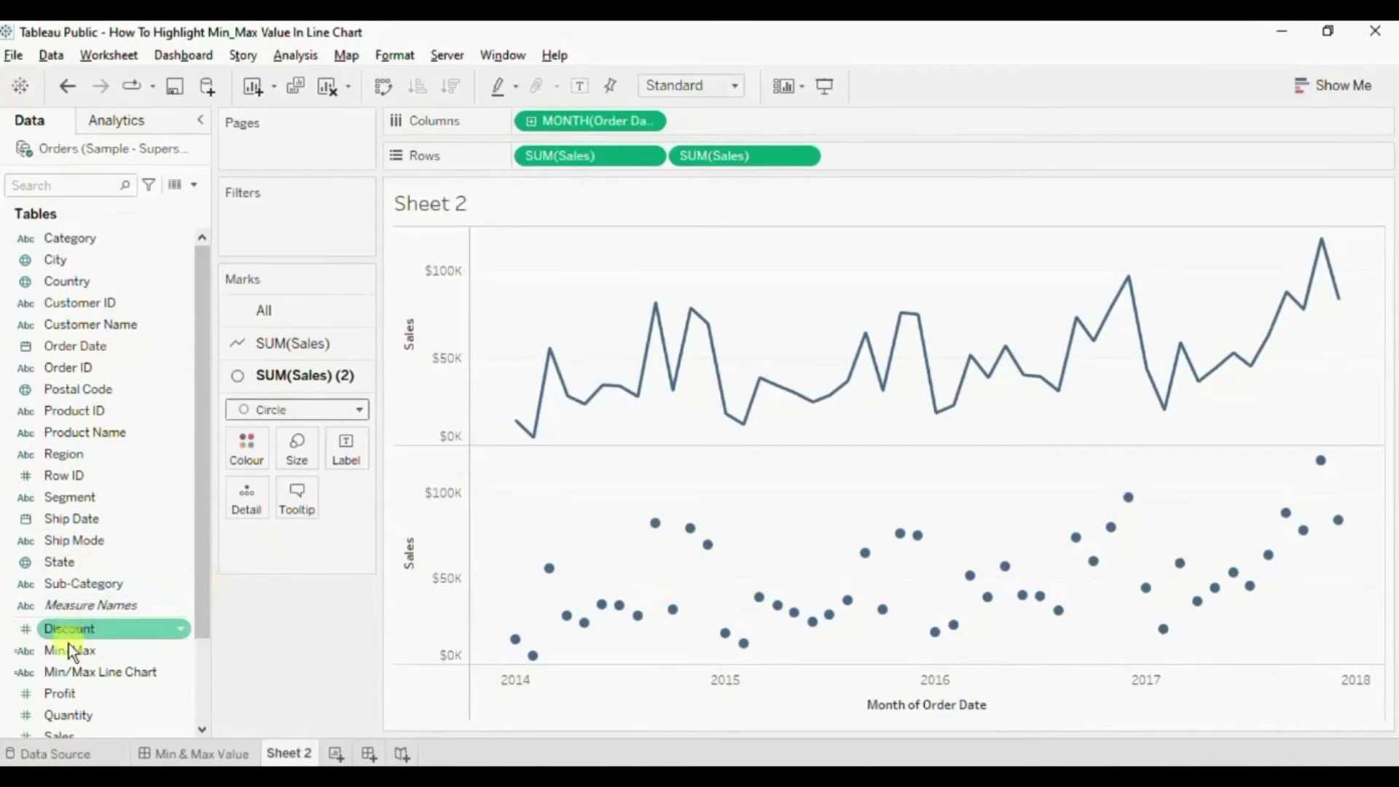
{"action": "left_click_drag", "start_coordinate": [75, 651], "coordinate": [246, 452]}
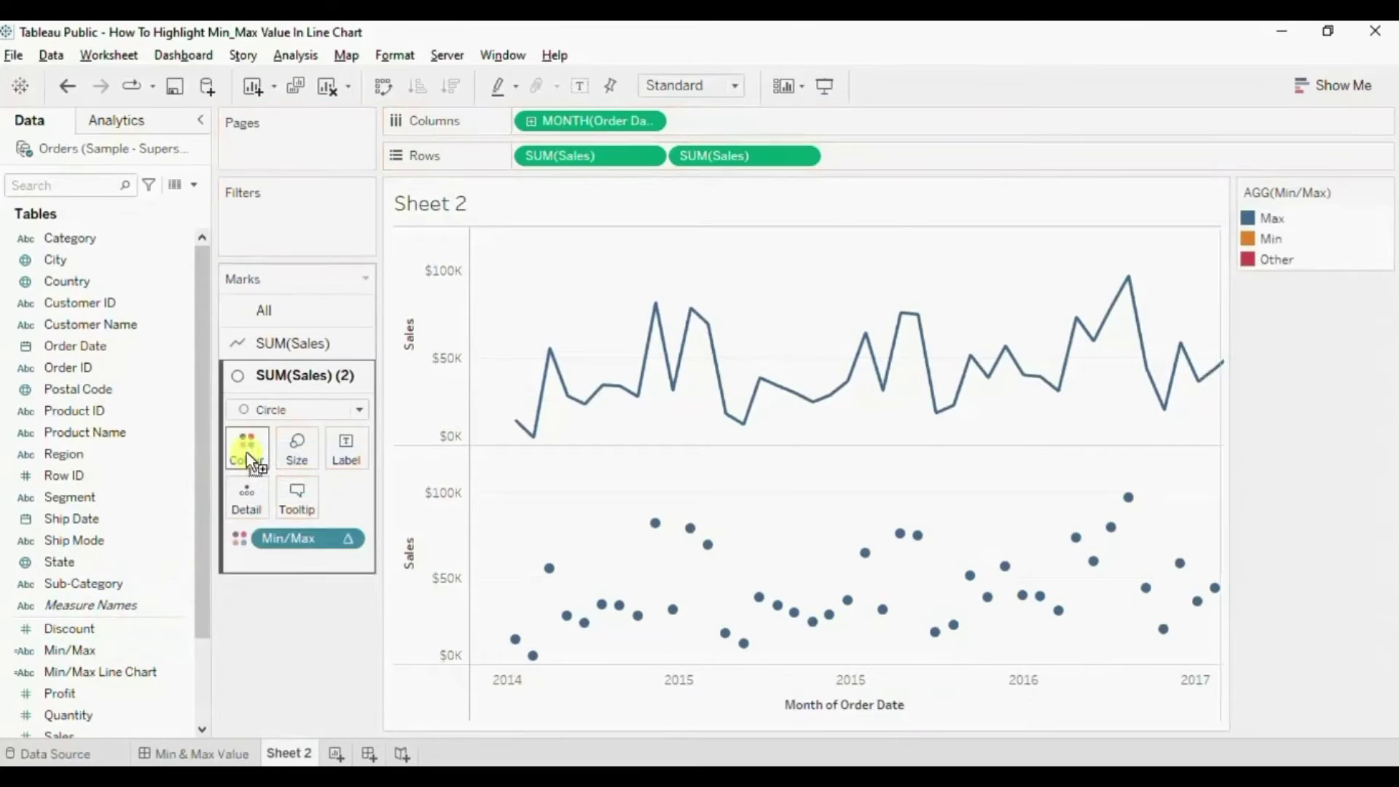
Combine the two Sales measures into a dual-axis chart and synchronise the secondary Sales axis
{"action": "left_click", "coordinate": [805, 157]}
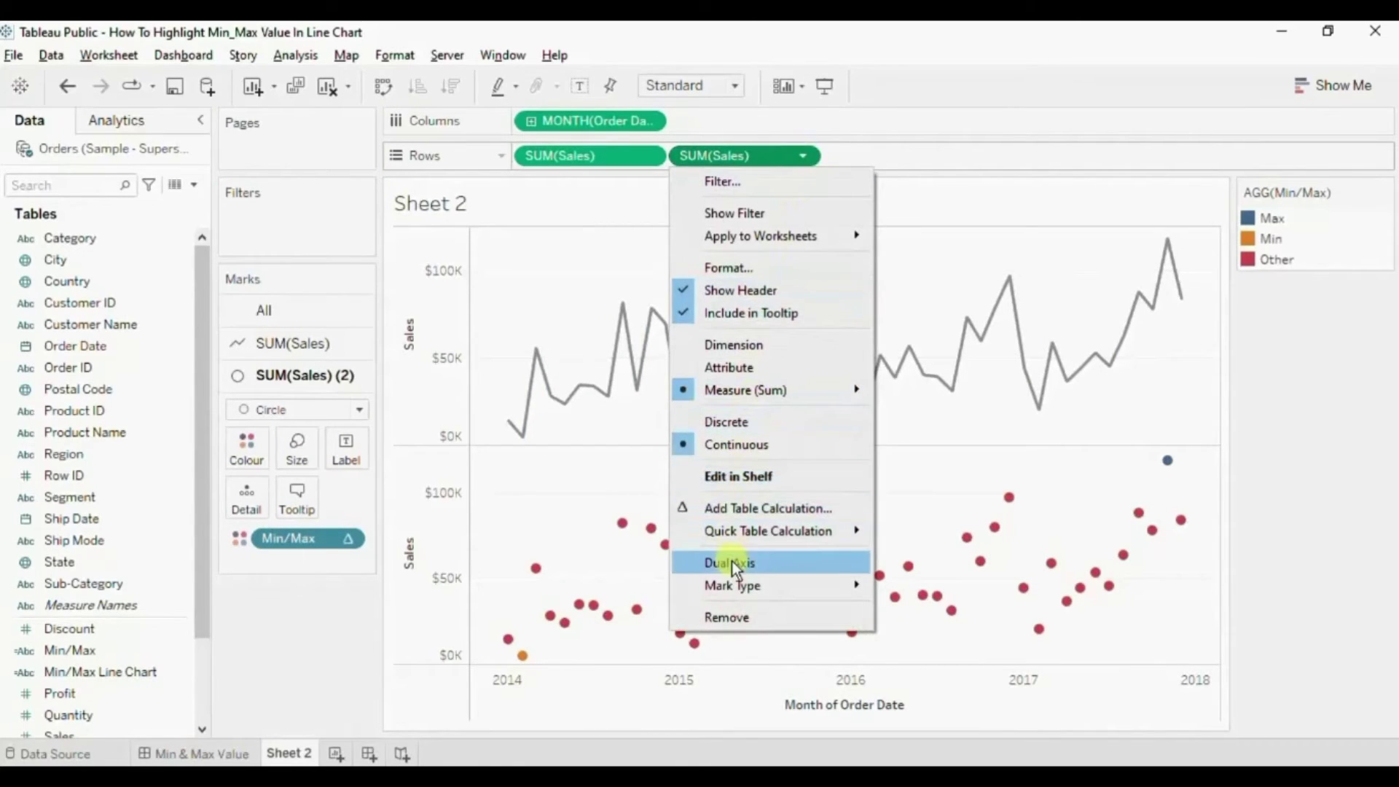
{"action": "left_click", "coordinate": [732, 563]}
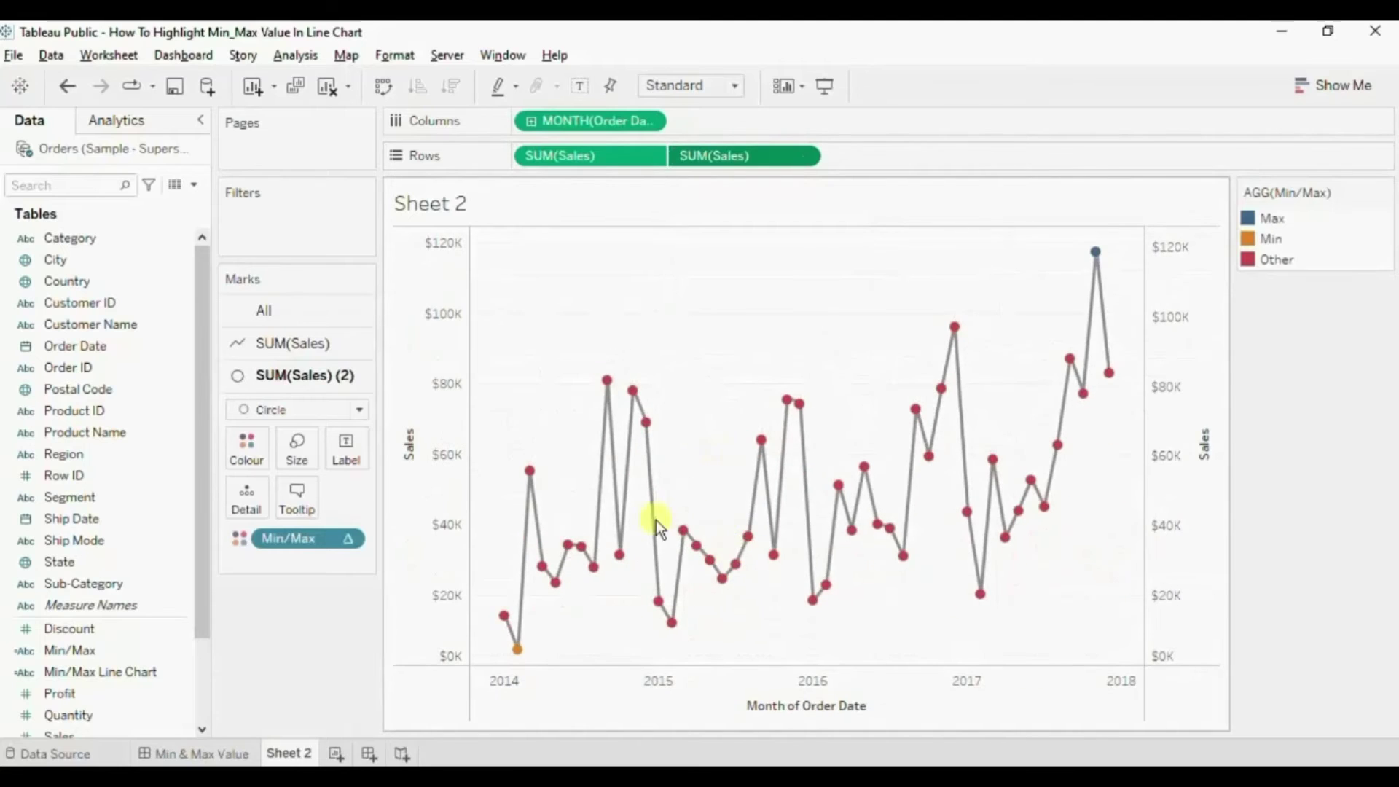
{"action": "left_click", "coordinate": [1186, 369]}
{"action": "right_click", "coordinate": [1187, 369]}
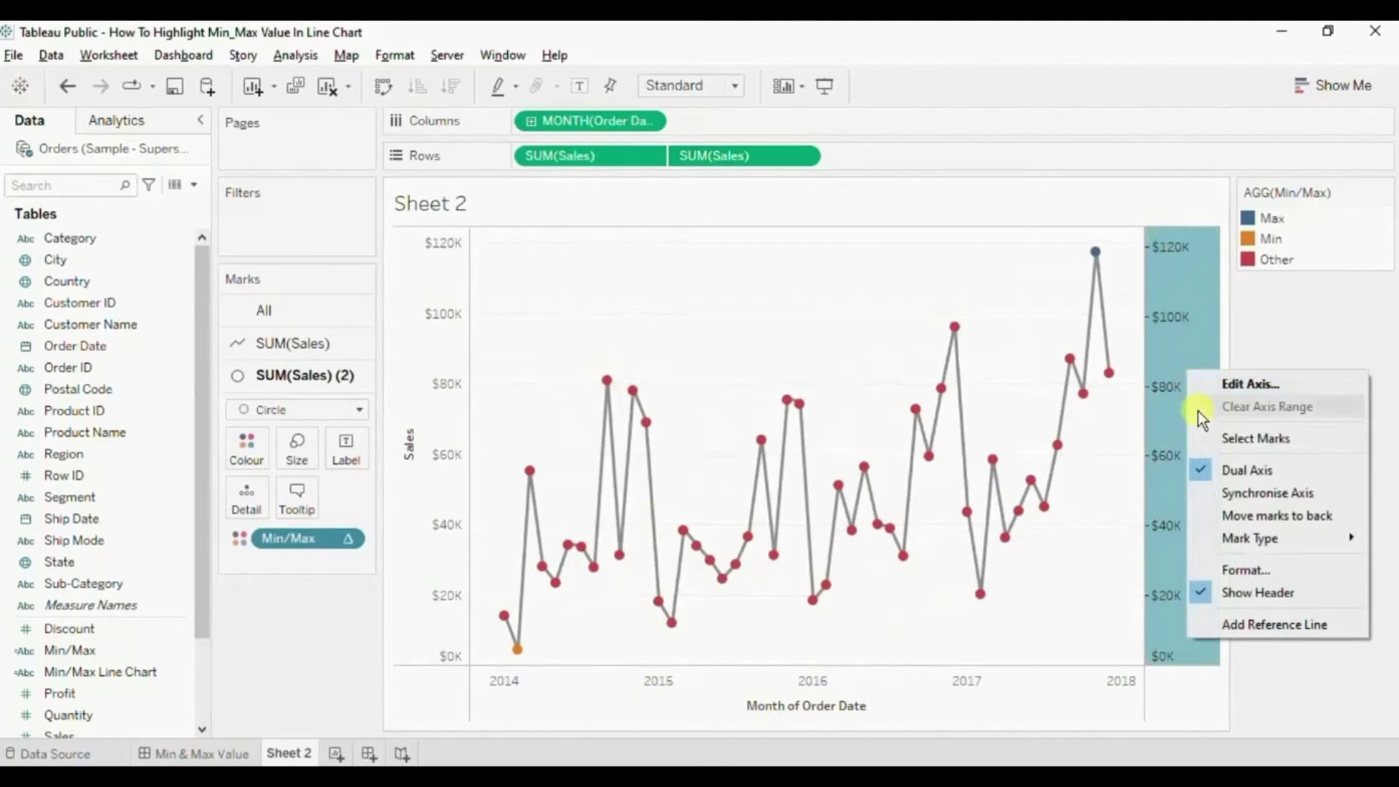
{"action": "left_click", "coordinate": [1219, 493]}
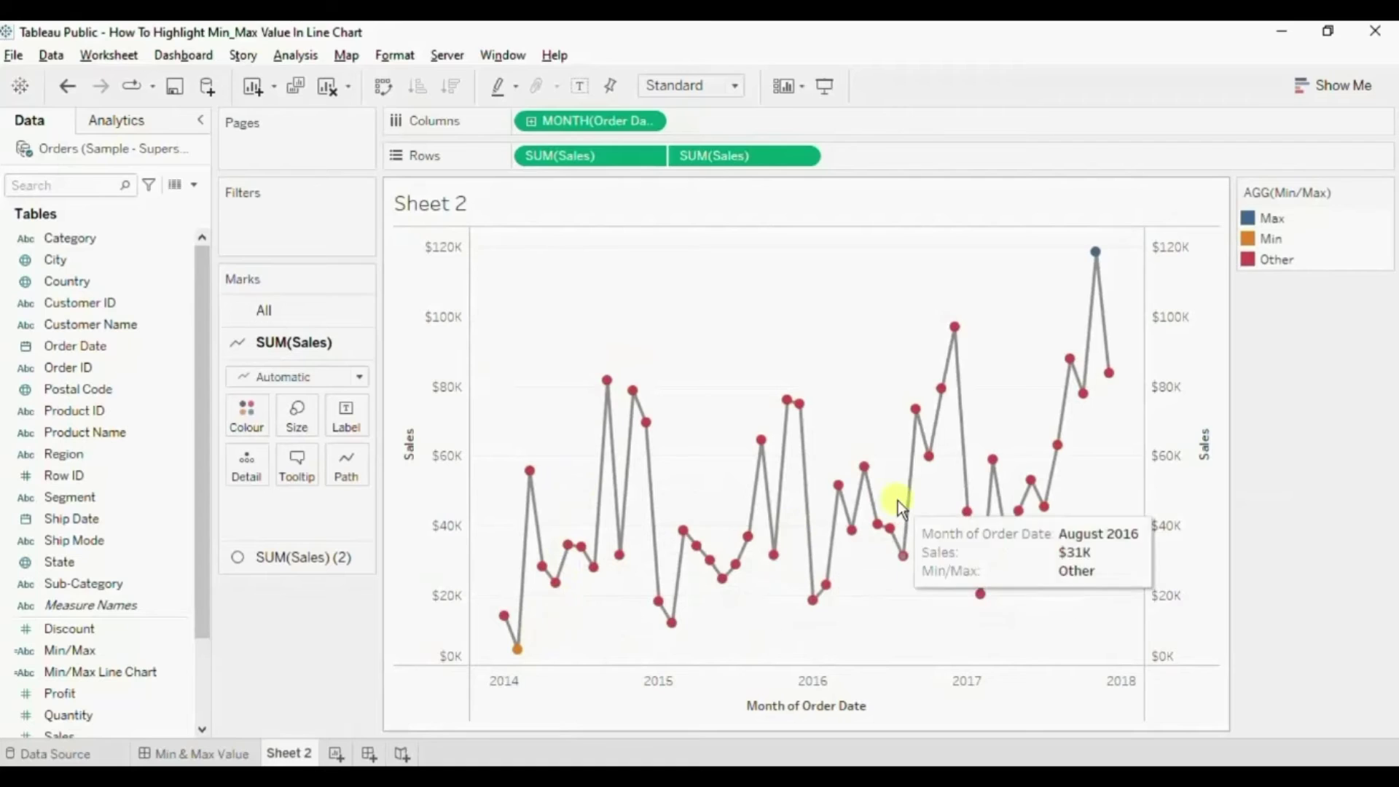
Hide the Other category of the Min/Max colour legend and check the remaining Max and Min points on the line
{"action": "right_click", "coordinate": [1278, 261]}
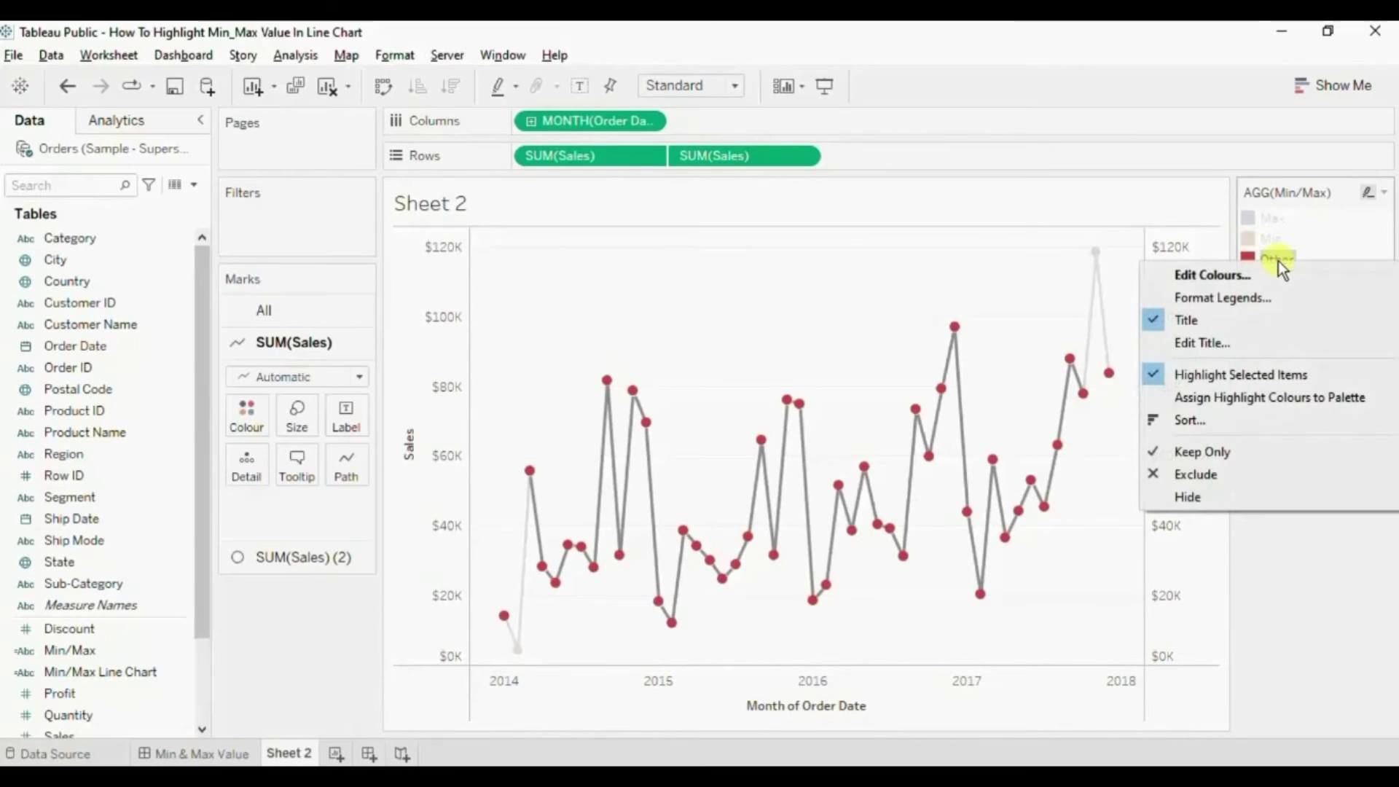
{"action": "left_click", "coordinate": [1188, 501]}
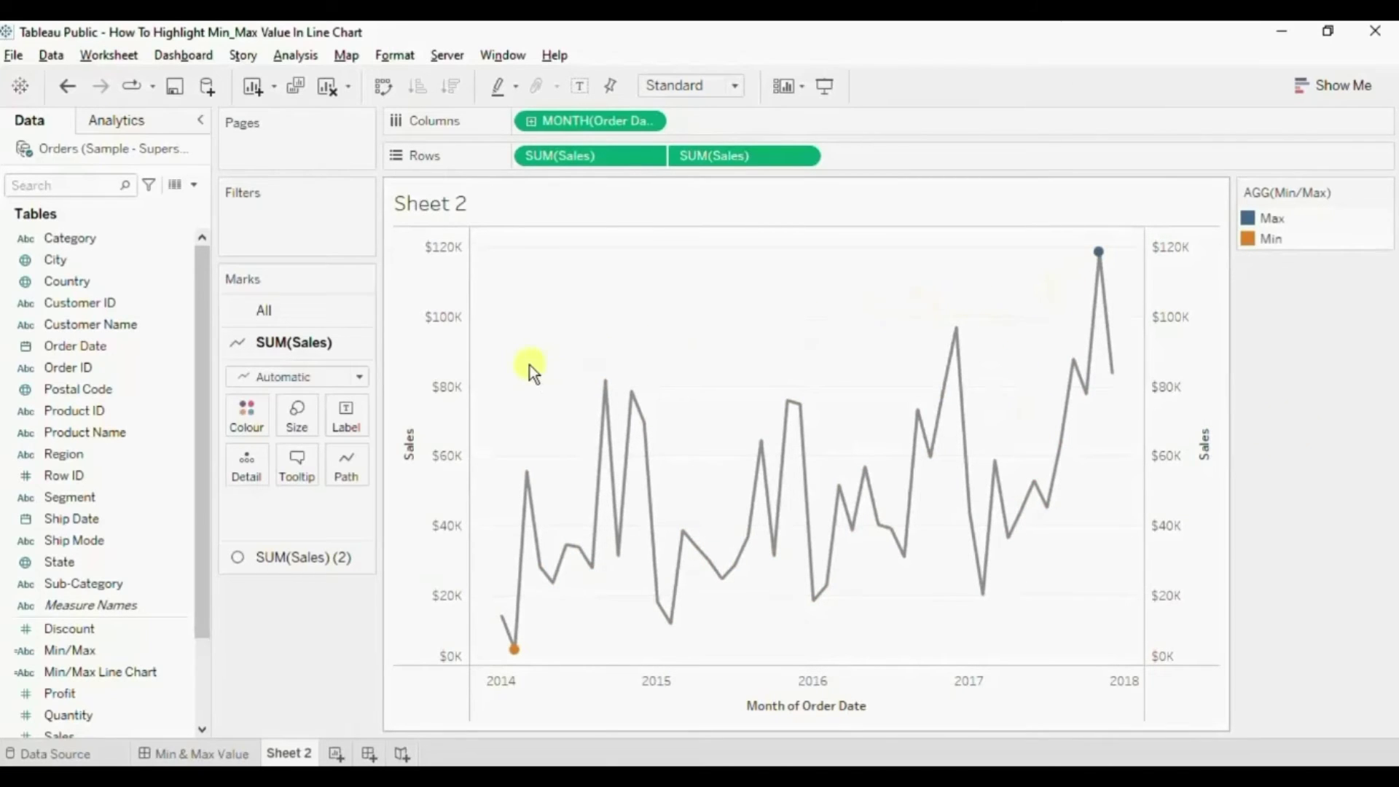
{"action": "mouse_move", "coordinate": [1099, 255]}
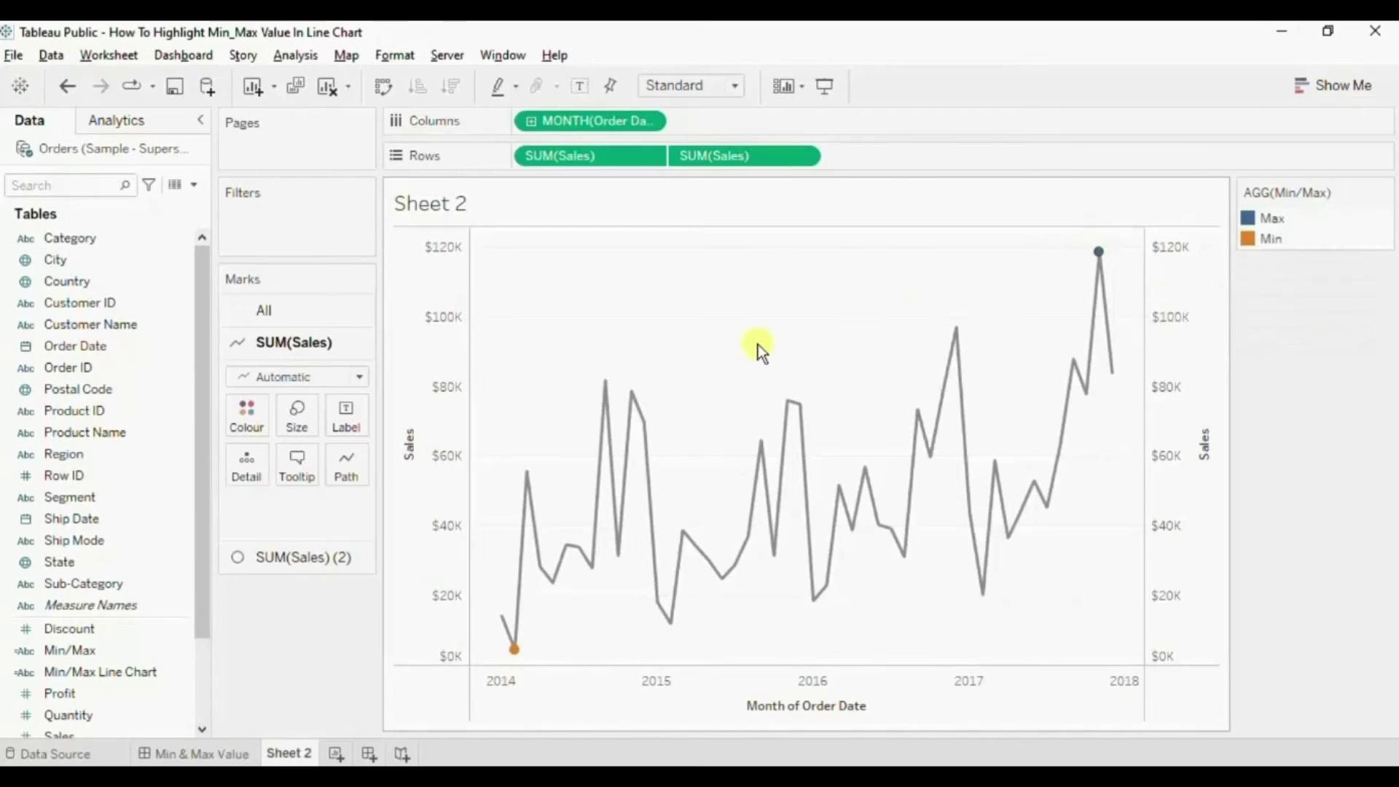
{"action": "mouse_move", "coordinate": [514, 575]}
{"action": "mouse_move", "coordinate": [519, 658]}
Recolour the Min/Max legend with green for Max and red for Min, and clear the legend highlight
{"action": "double_click", "coordinate": [1248, 220]}
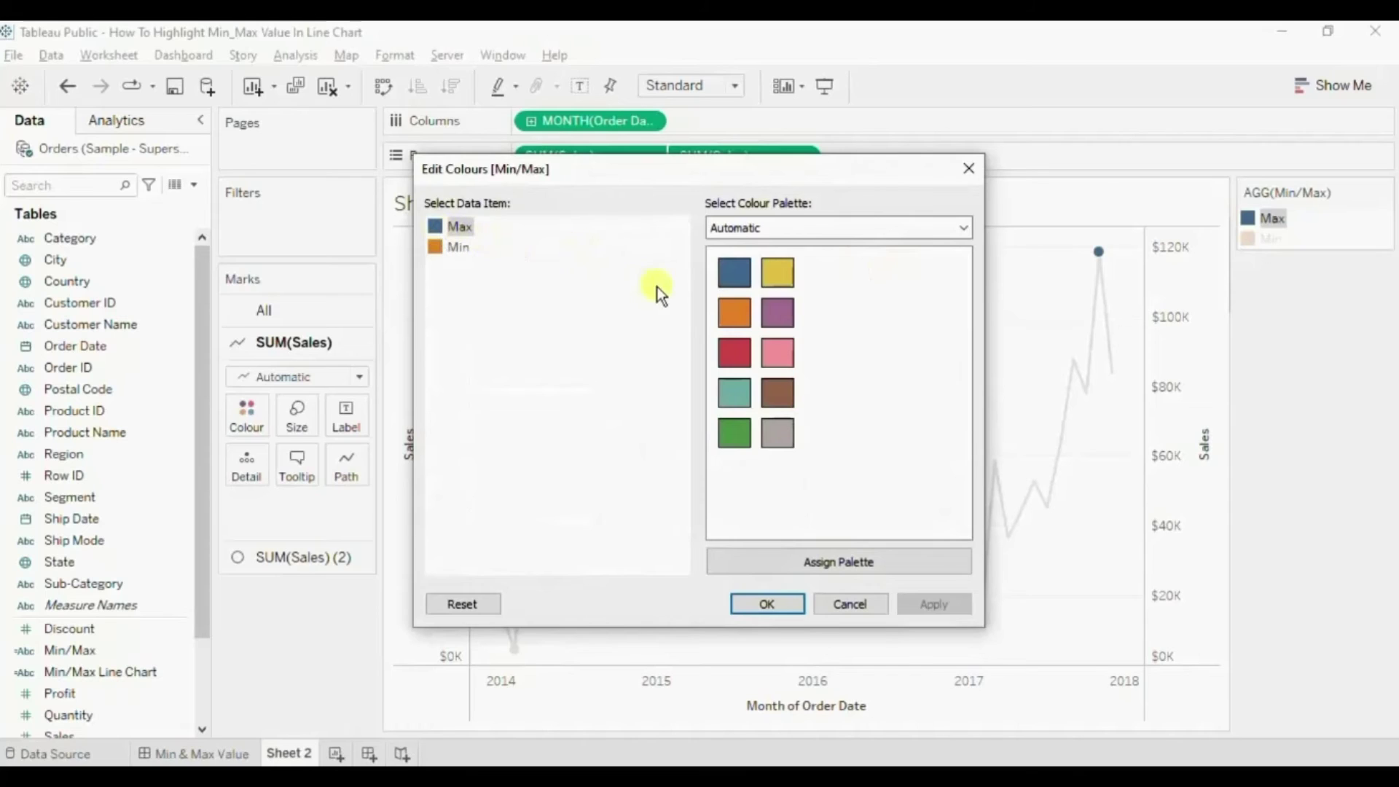
{"action": "left_click", "coordinate": [729, 431]}
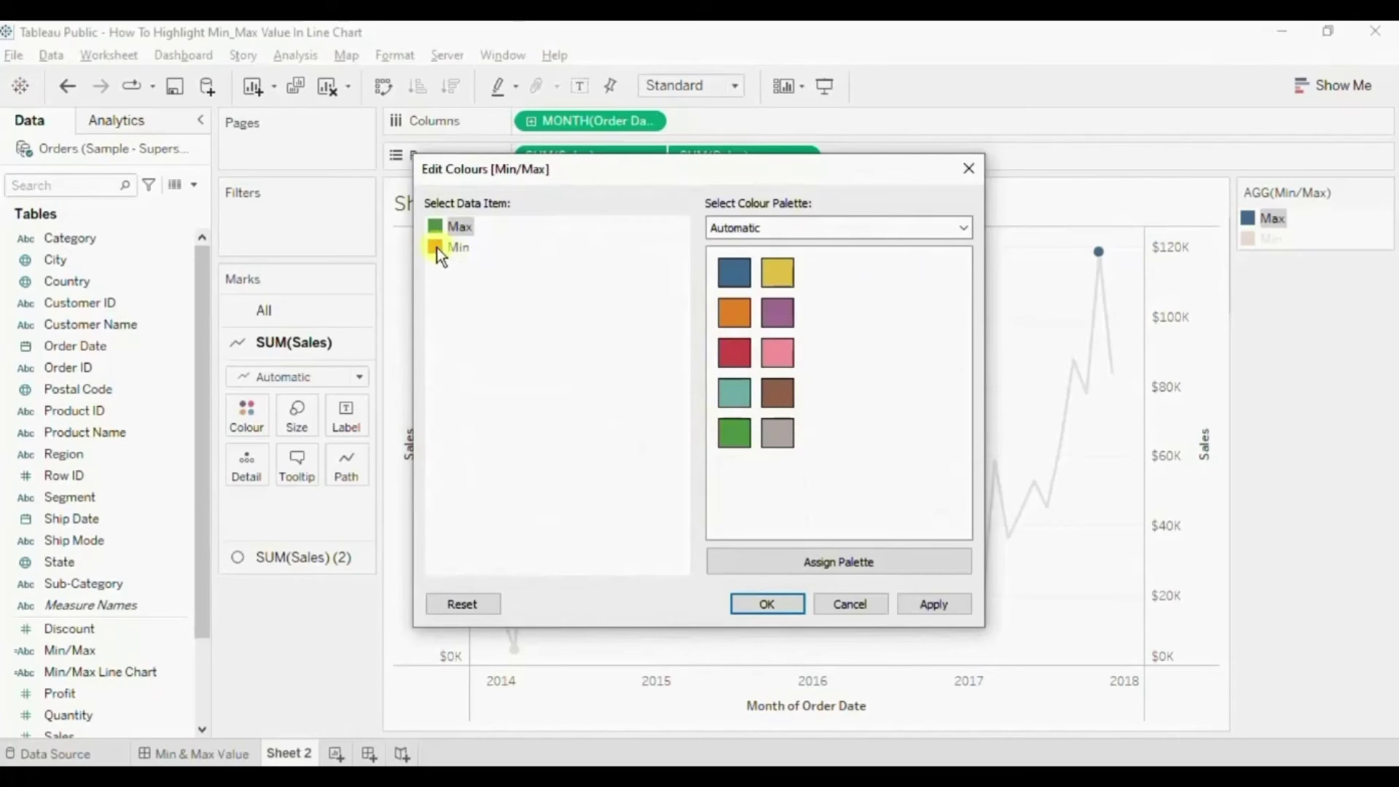
{"action": "left_click", "coordinate": [732, 353]}
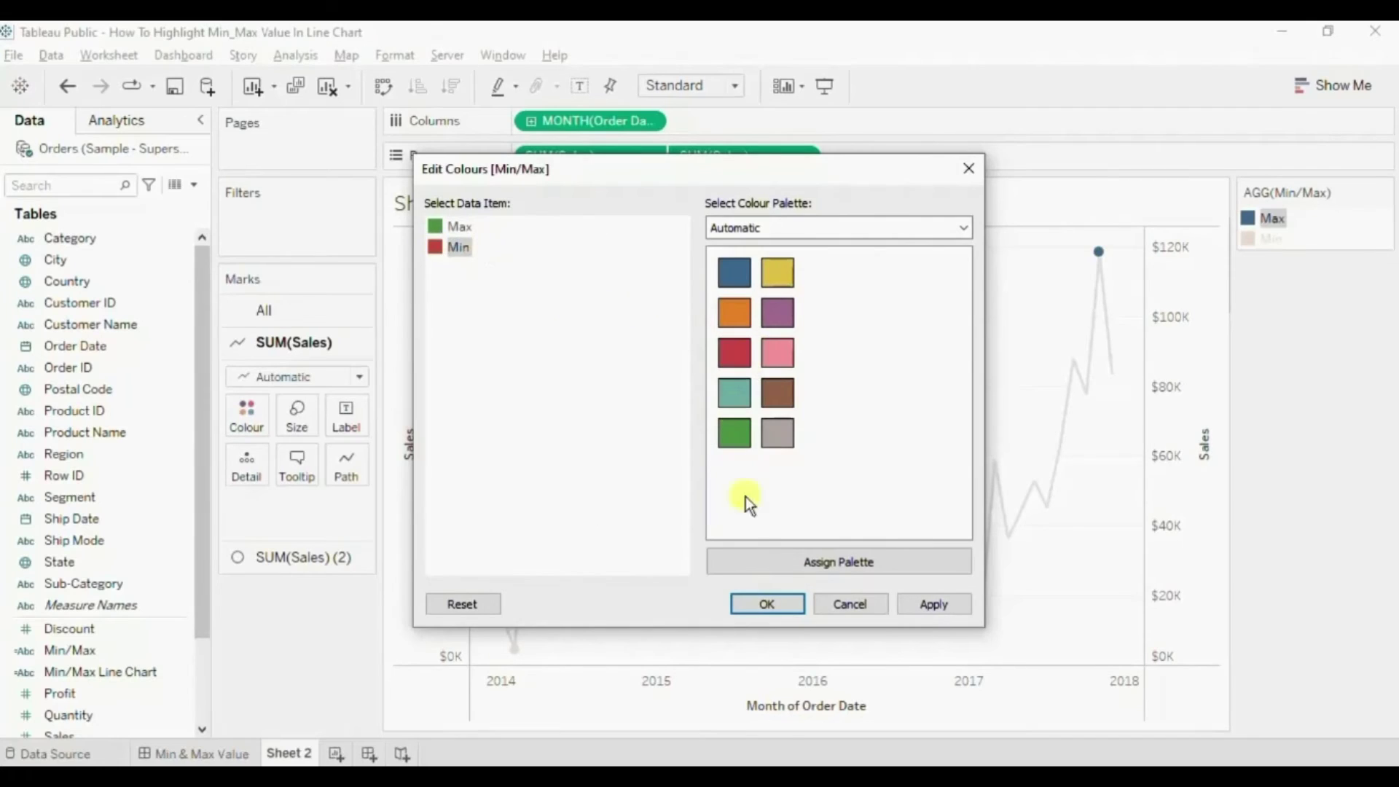
{"action": "left_click", "coordinate": [758, 605]}
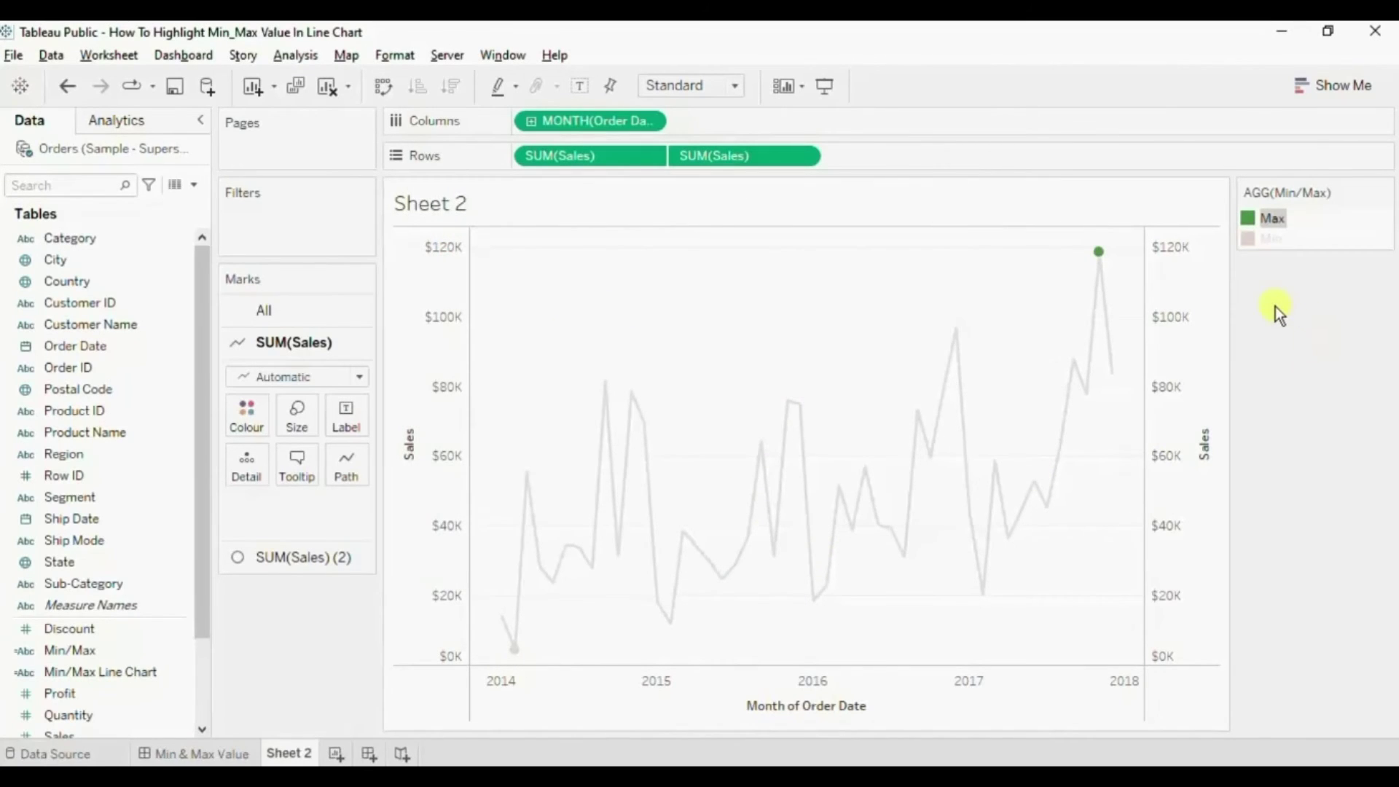
{"action": "key", "text": "Escape"}
Hide the header of the secondary Sales axis
{"action": "left_click", "coordinate": [1182, 303]}
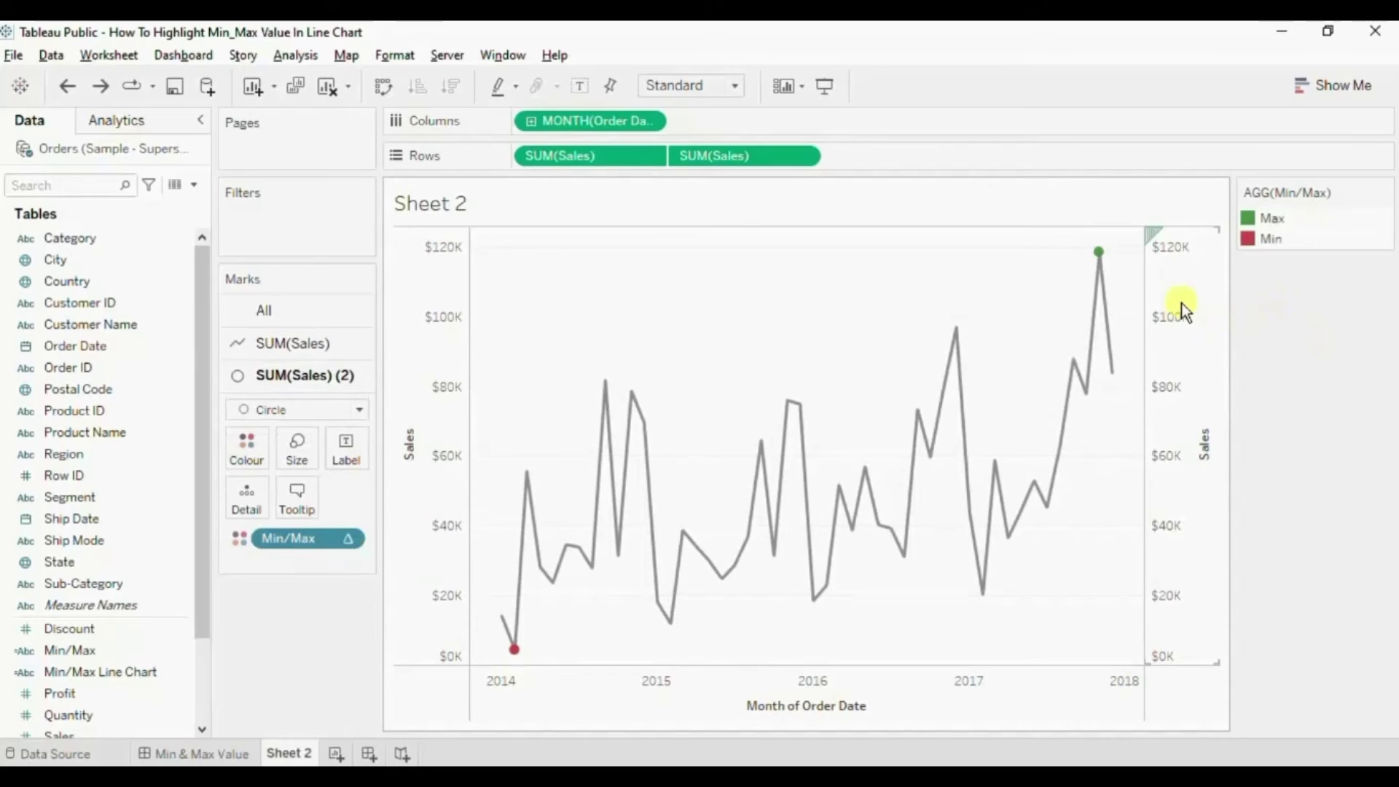
{"action": "right_click", "coordinate": [1182, 303]}
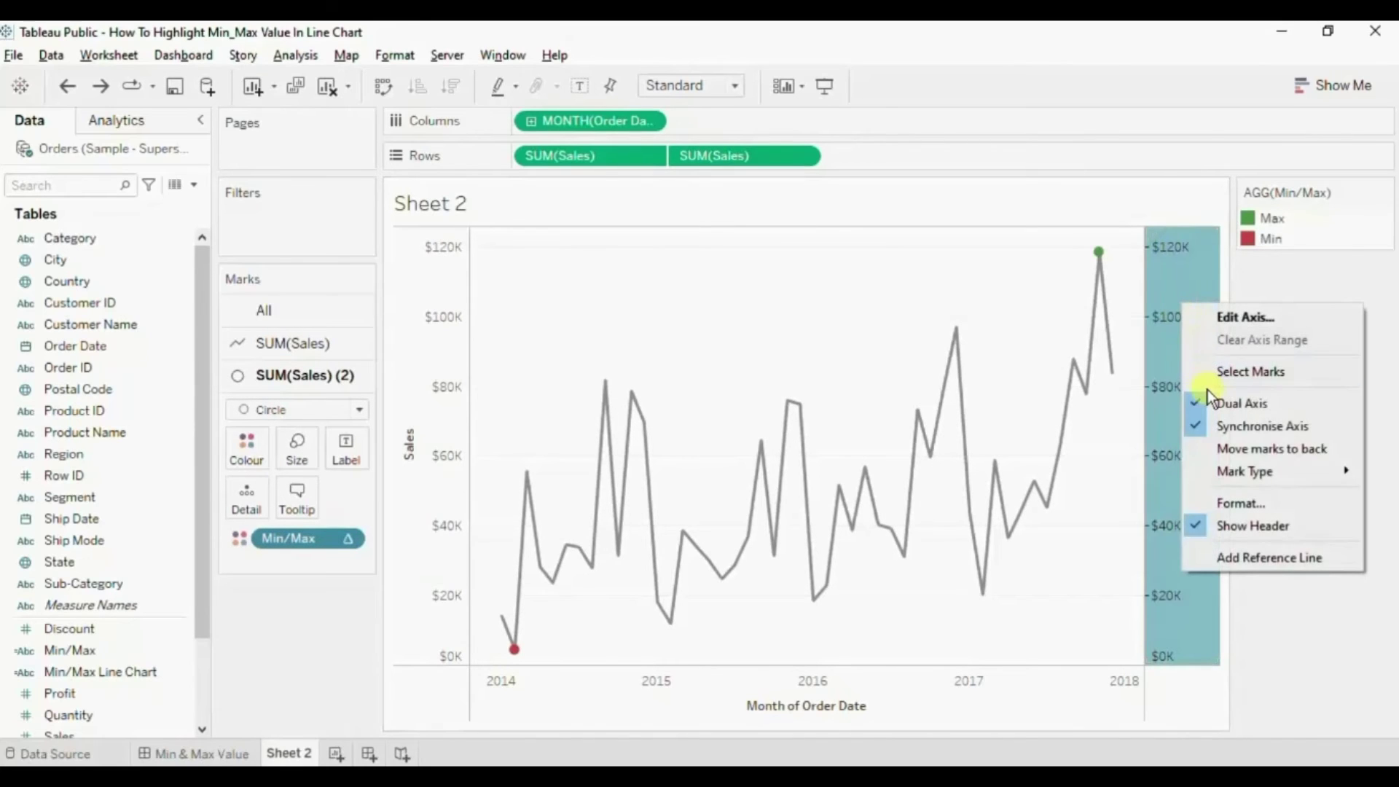
{"action": "left_click", "coordinate": [1218, 525]}
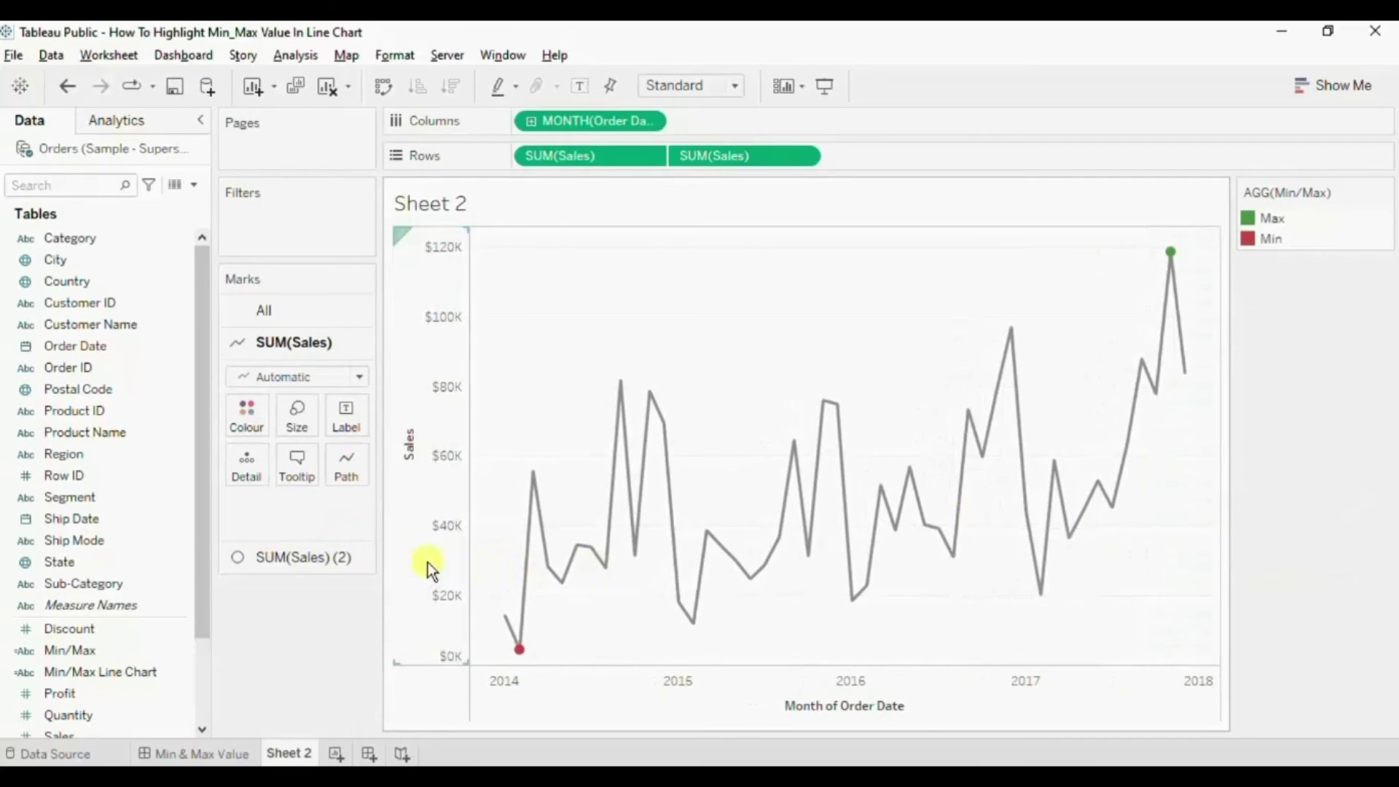
Create a new dashboard with a fixed custom size of 1000 px wide by 500 px high
{"action": "left_click", "coordinate": [368, 753]}
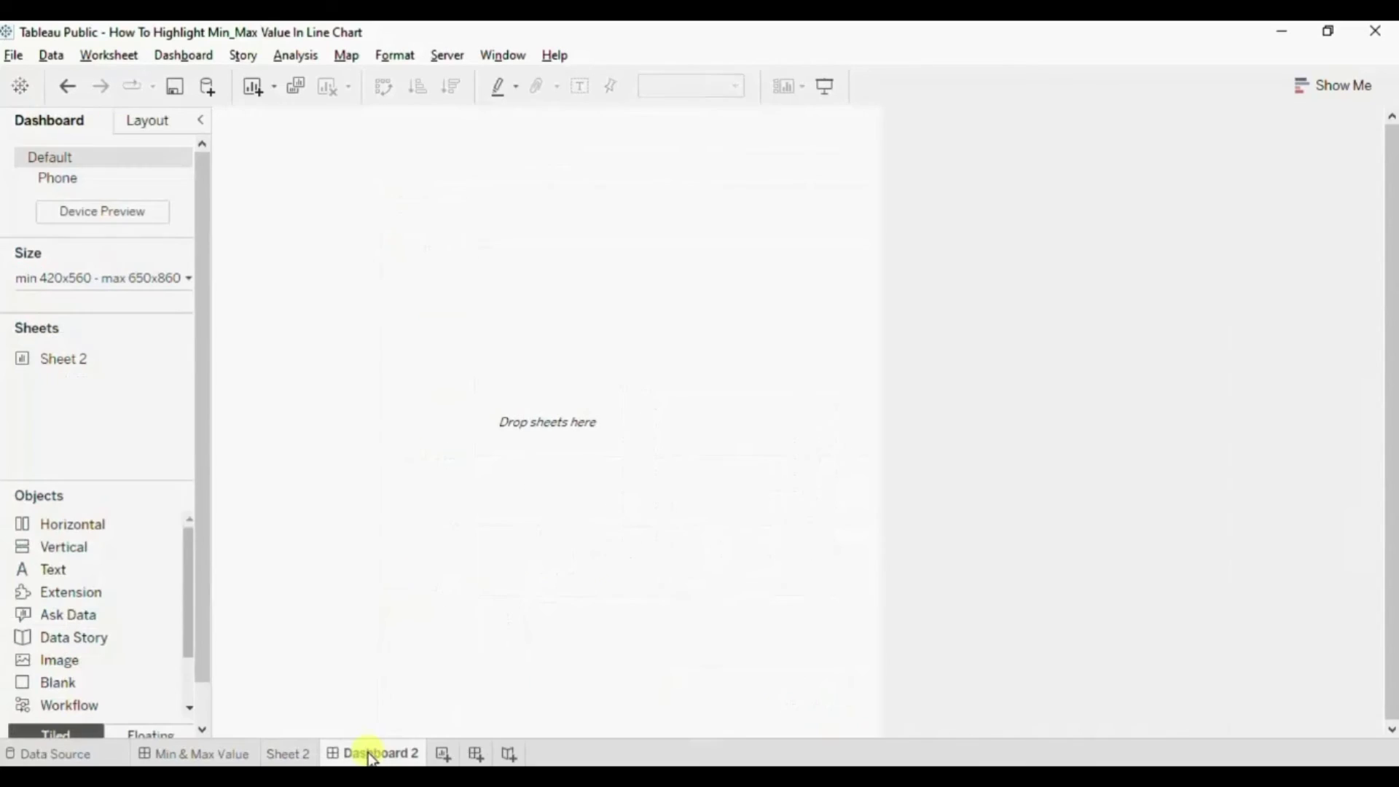
{"action": "left_click", "coordinate": [95, 281]}
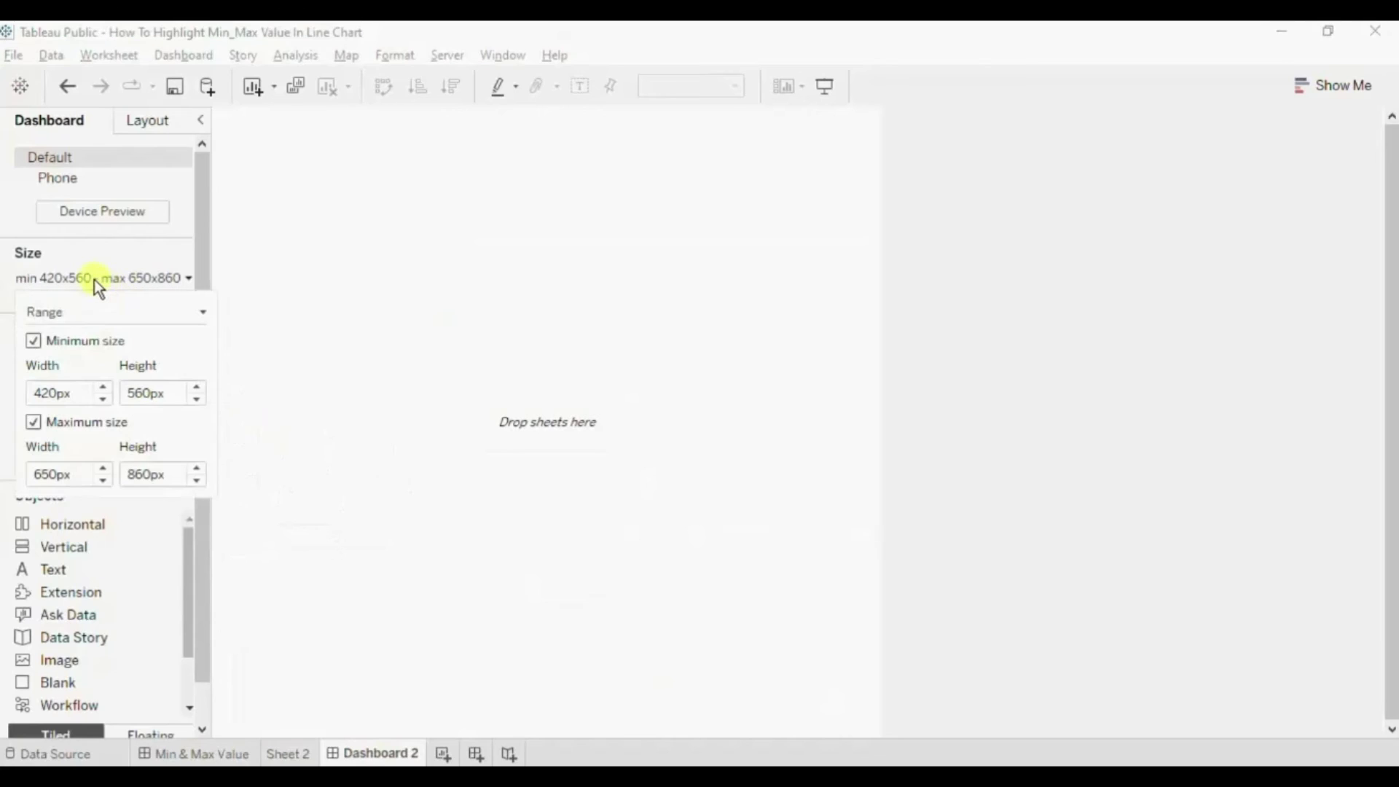
{"action": "left_click", "coordinate": [51, 314]}
{"action": "left_click", "coordinate": [51, 334]}
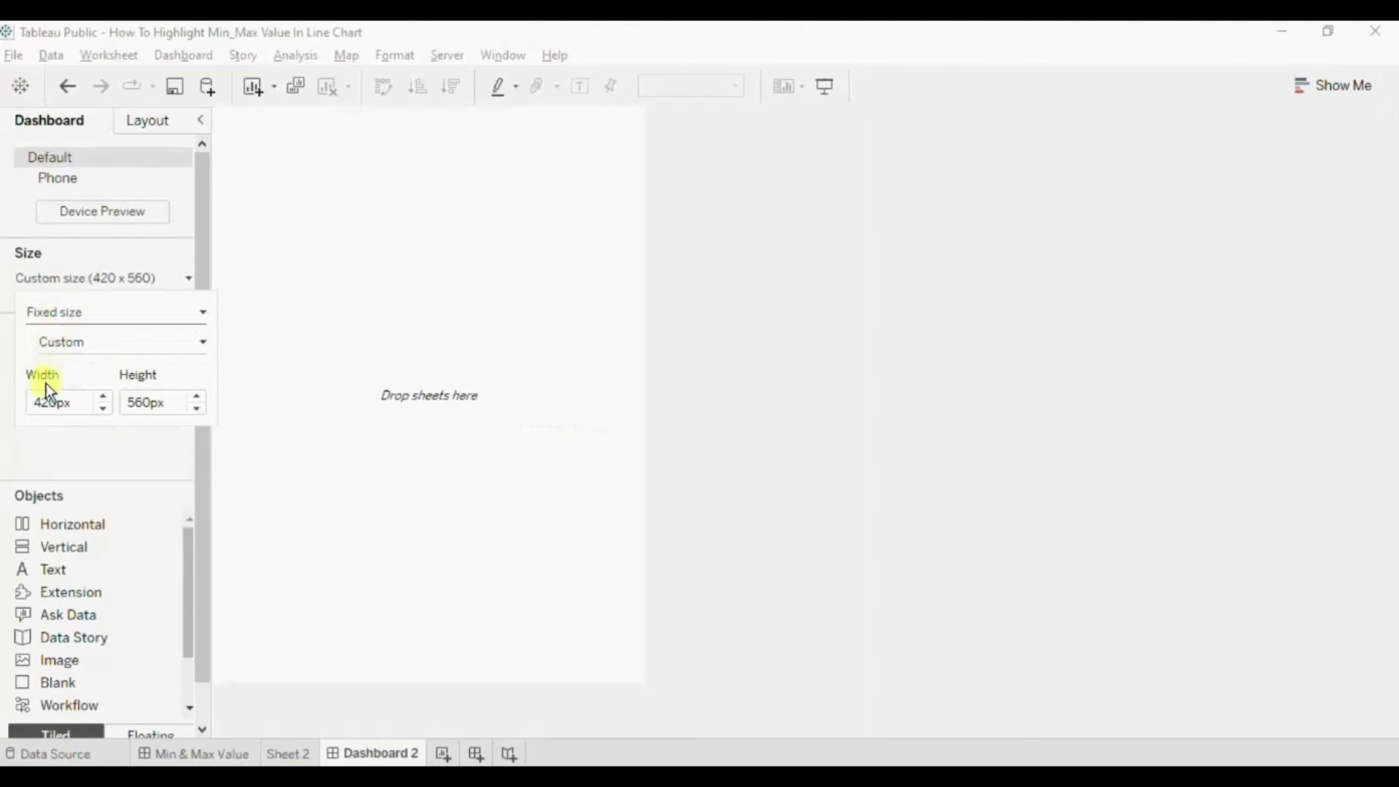
{"action": "double_click", "coordinate": [44, 402]}
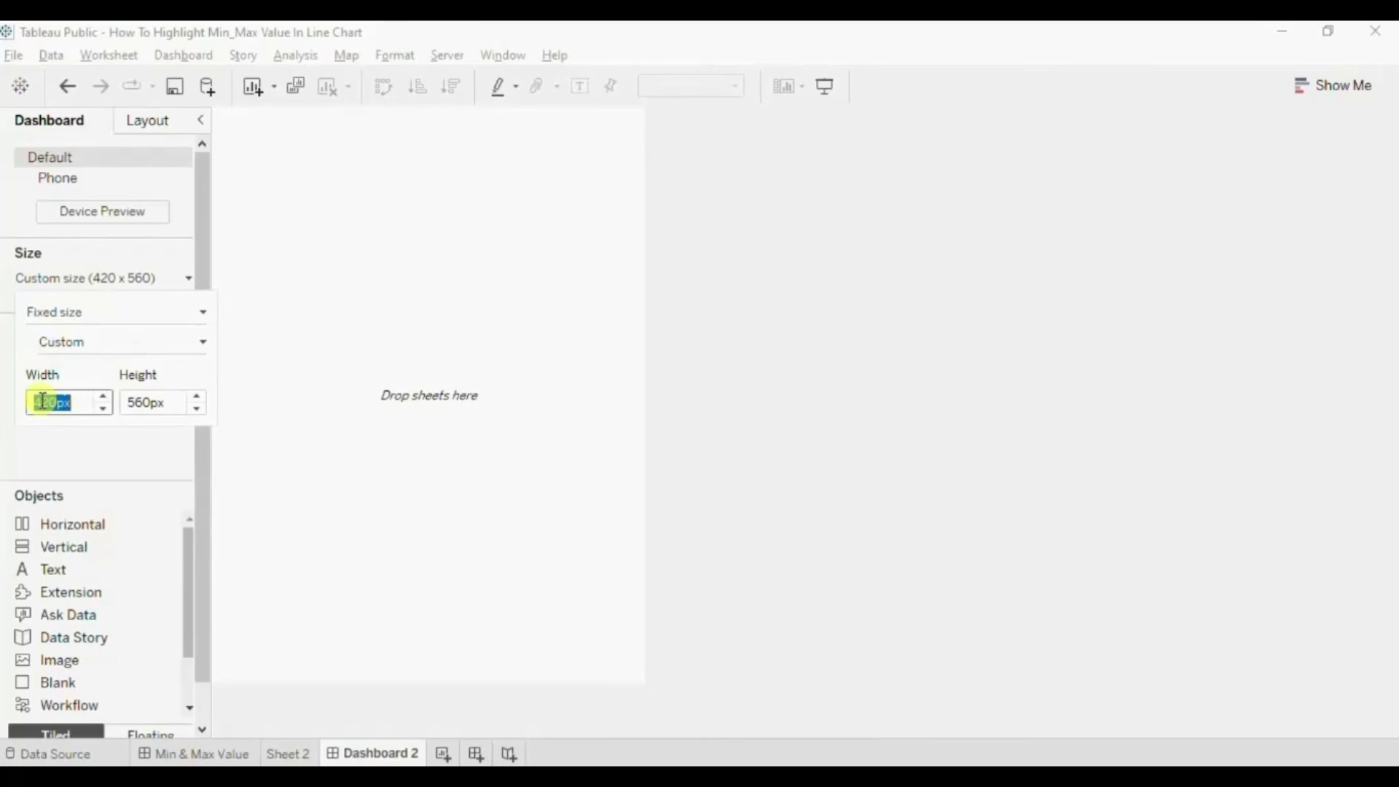
{"action": "type", "text": "100px0"}
{"action": "left_click", "coordinate": [143, 402]}
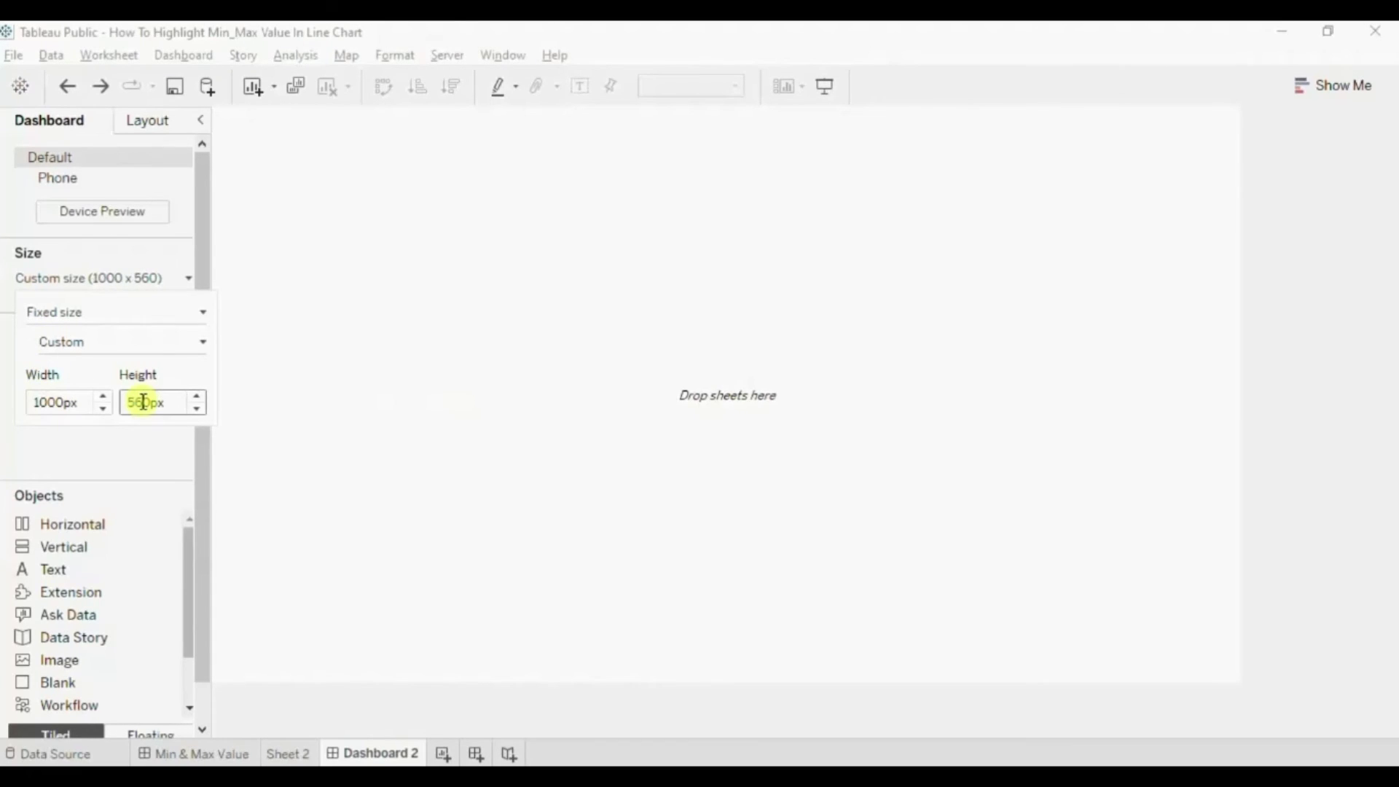
{"action": "key", "text": "BackSpace"}
{"action": "type", "text": "0"}
{"action": "left_click", "coordinate": [129, 452]}
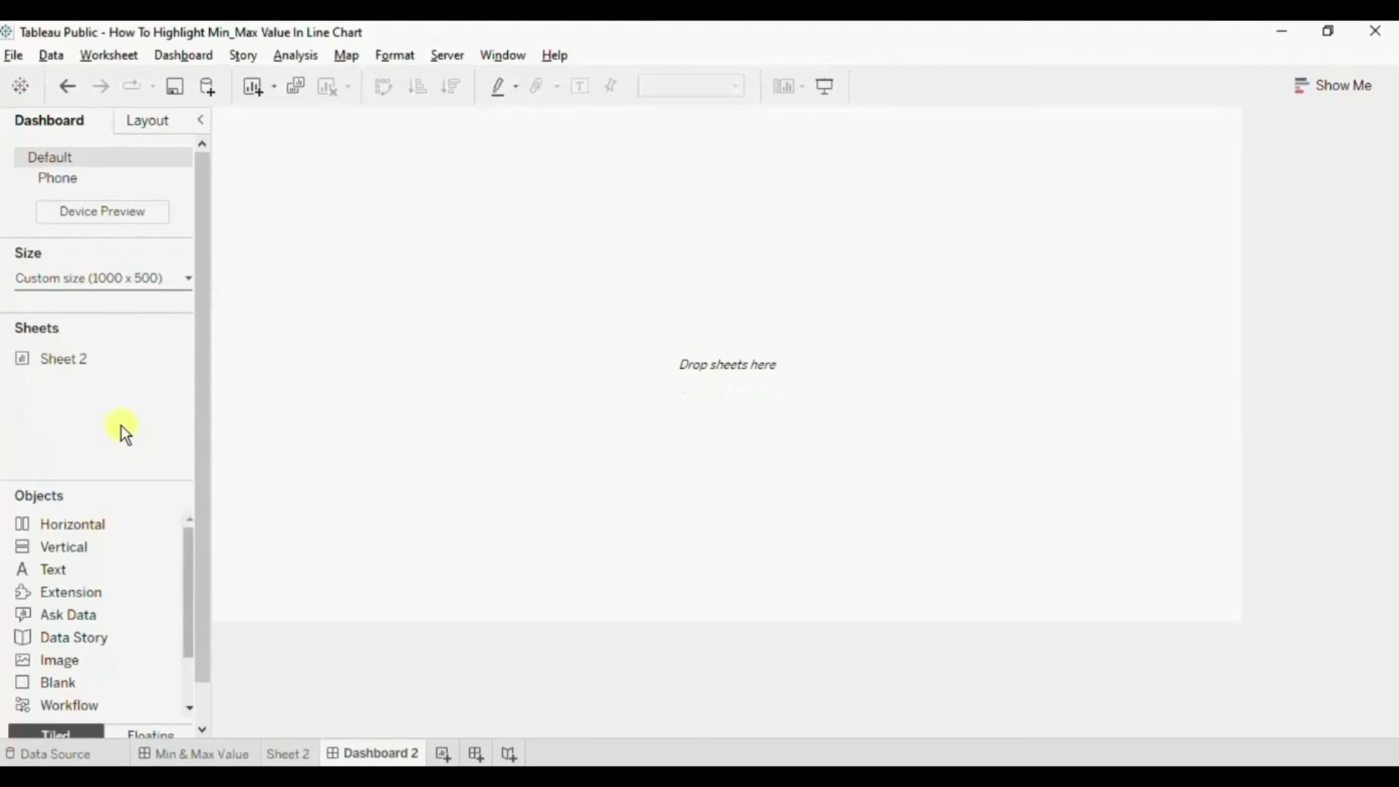
Place Sheet 2 on the dashboard and change its title to "How to highlight Min/Max value"
{"action": "left_click_drag", "start_coordinate": [58, 361], "coordinate": [290, 338]}
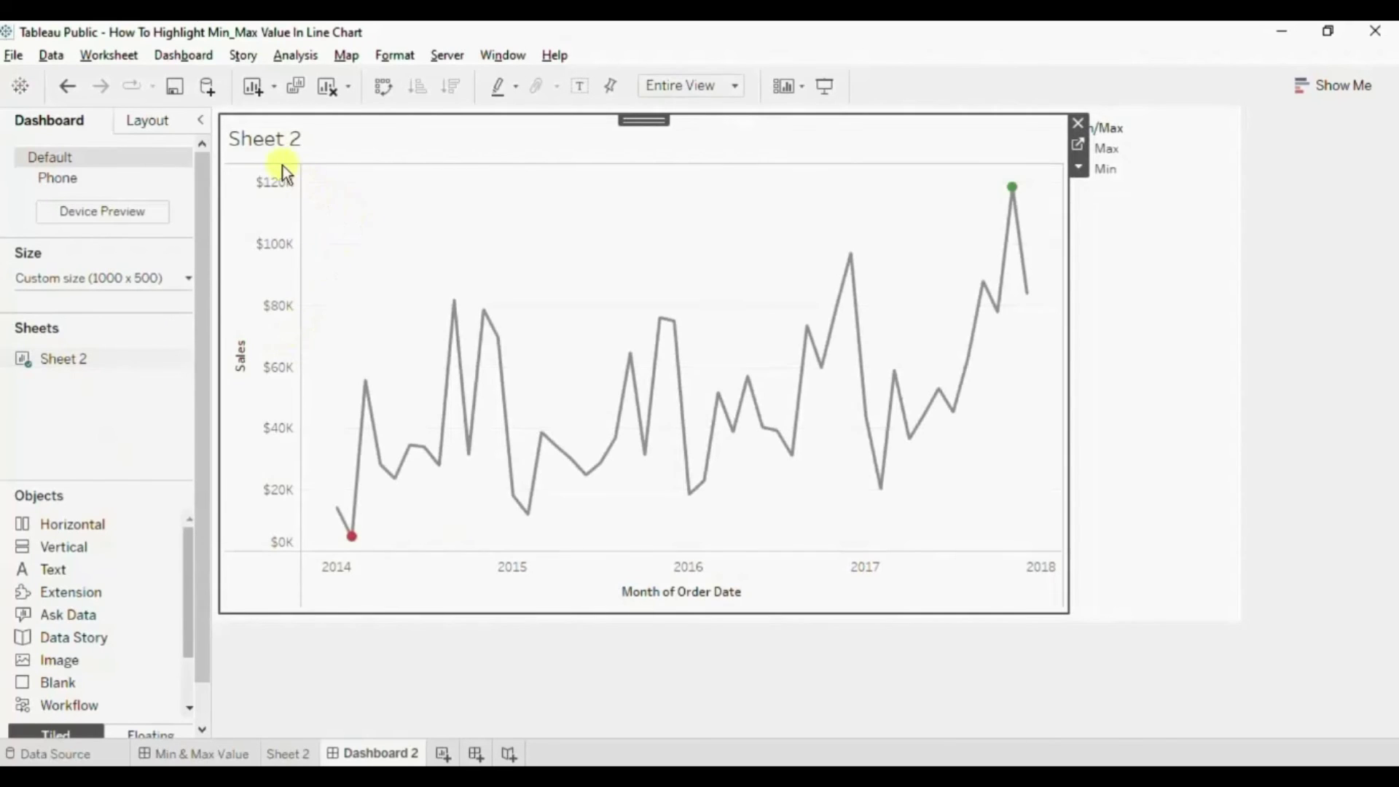
{"action": "double_click", "coordinate": [261, 145]}
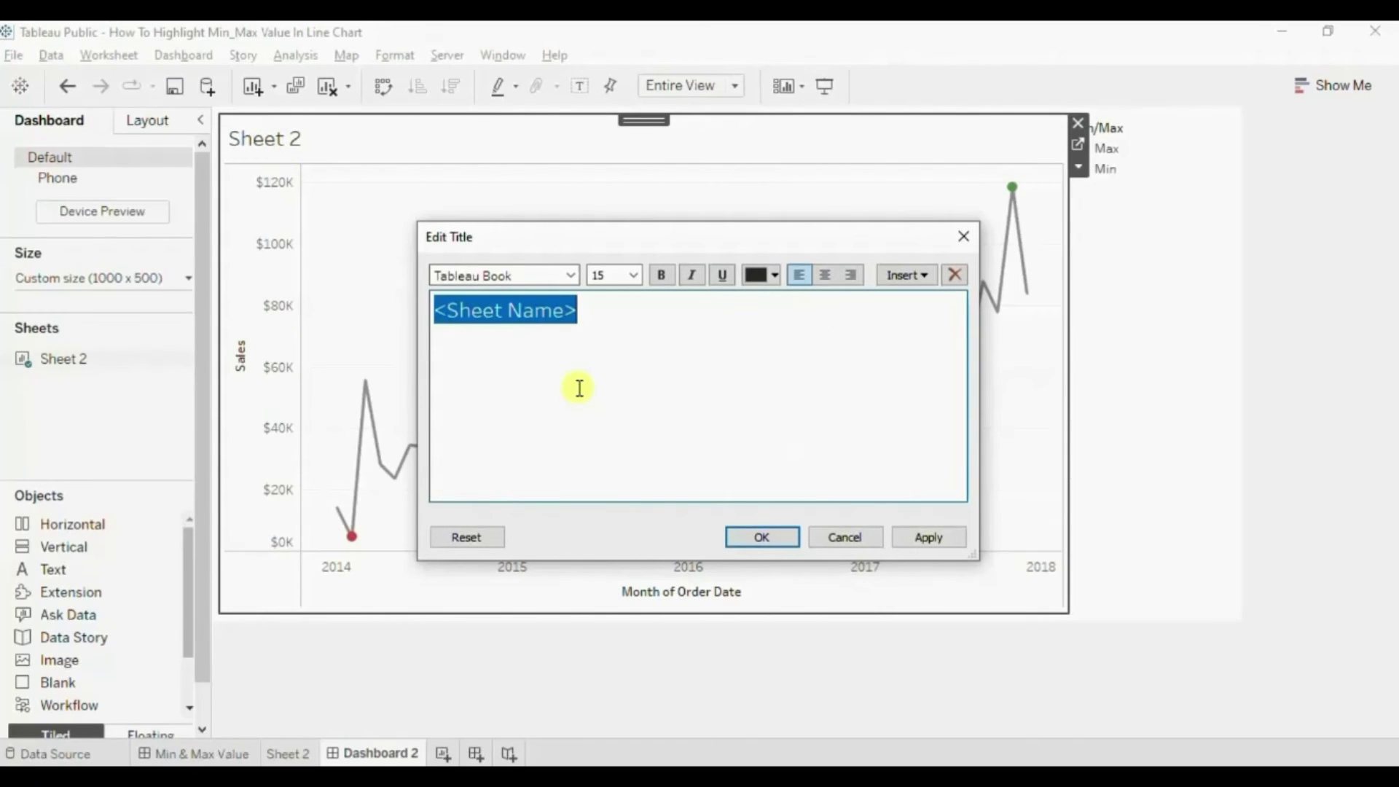
{"action": "type", "text": "How to "}
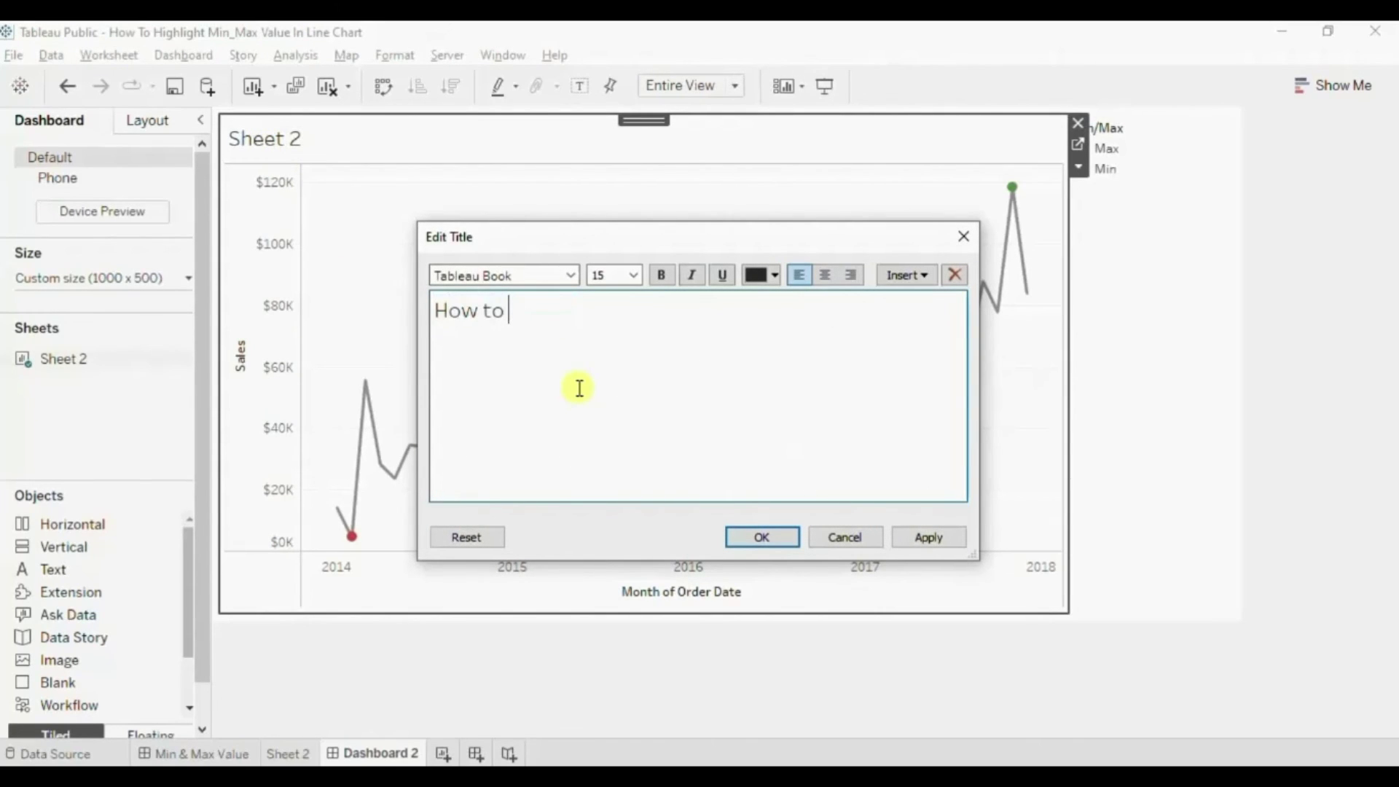
{"action": "type", "text": "highlight m"}
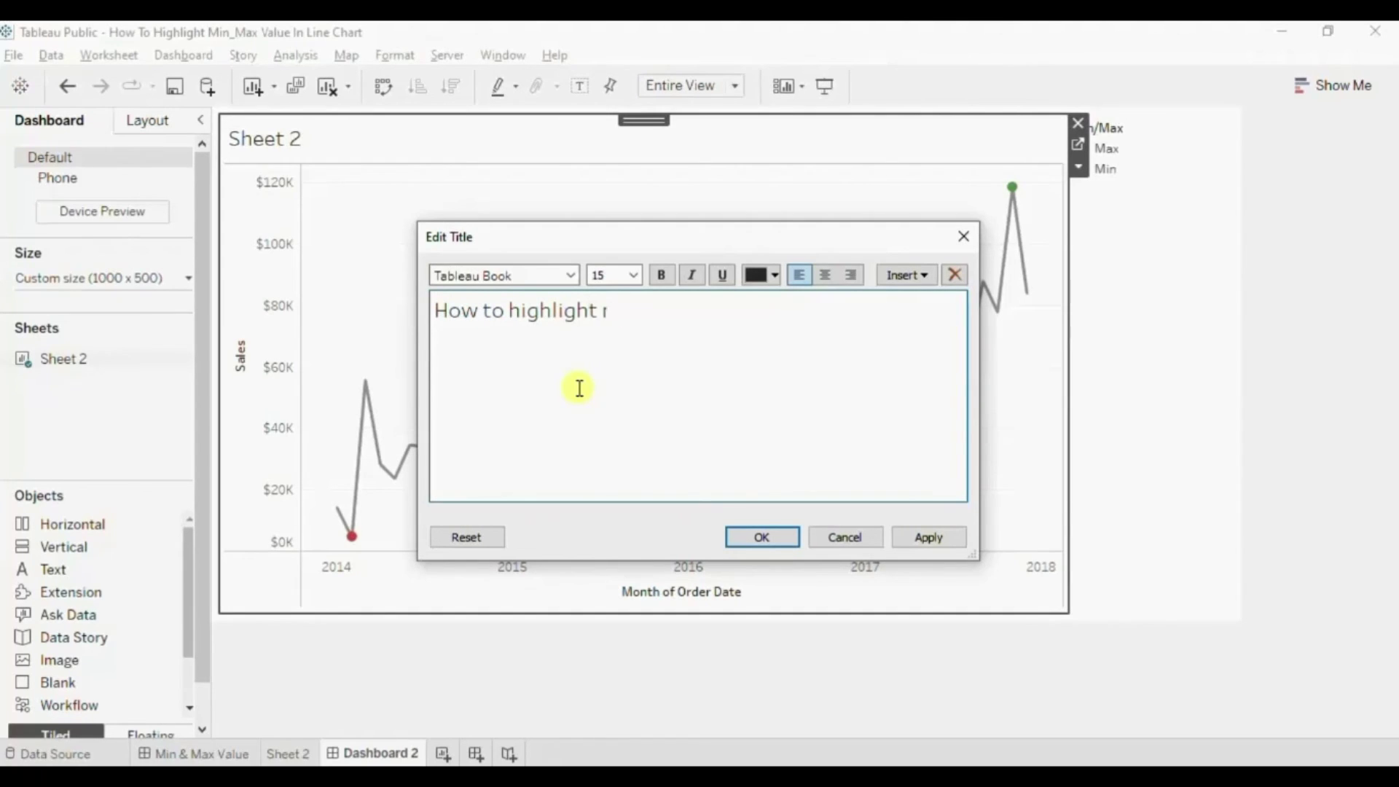
{"action": "key", "text": "BackSpace"}
{"action": "type", "text": "Min/Max vlue"}
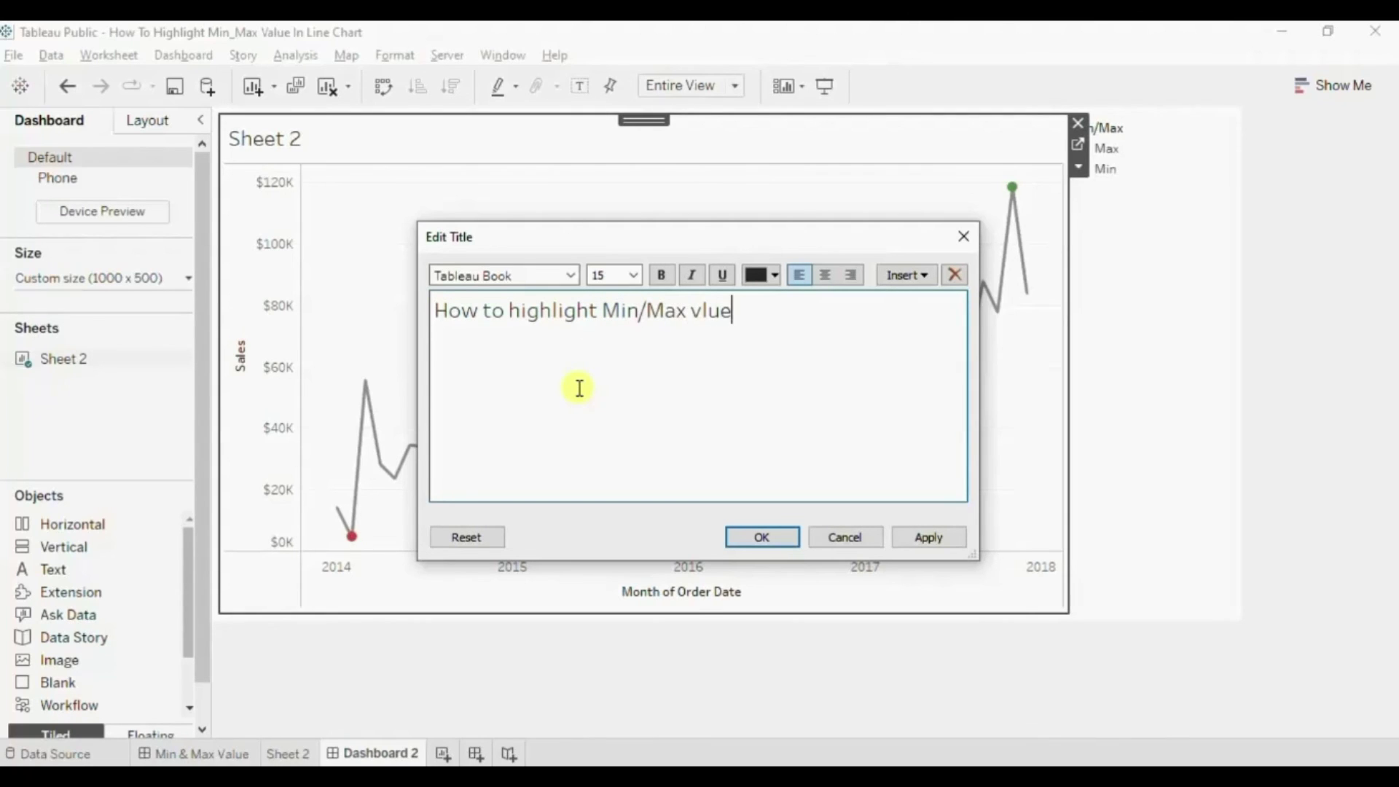
{"action": "key", "text": "Left"}
{"action": "key", "text": "Left"}
{"action": "key", "text": "Left"}
{"action": "type", "text": "a"}
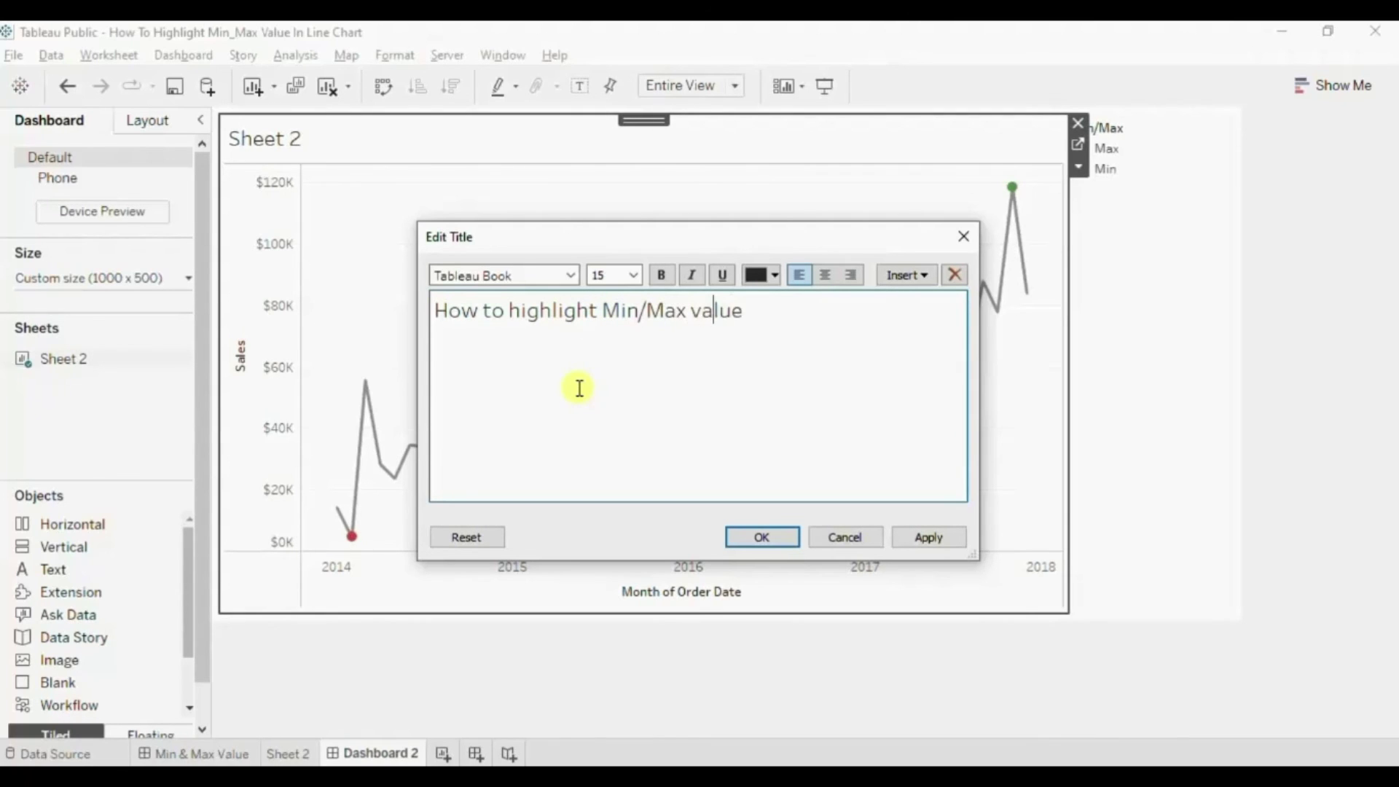
{"action": "left_click", "coordinate": [760, 537]}
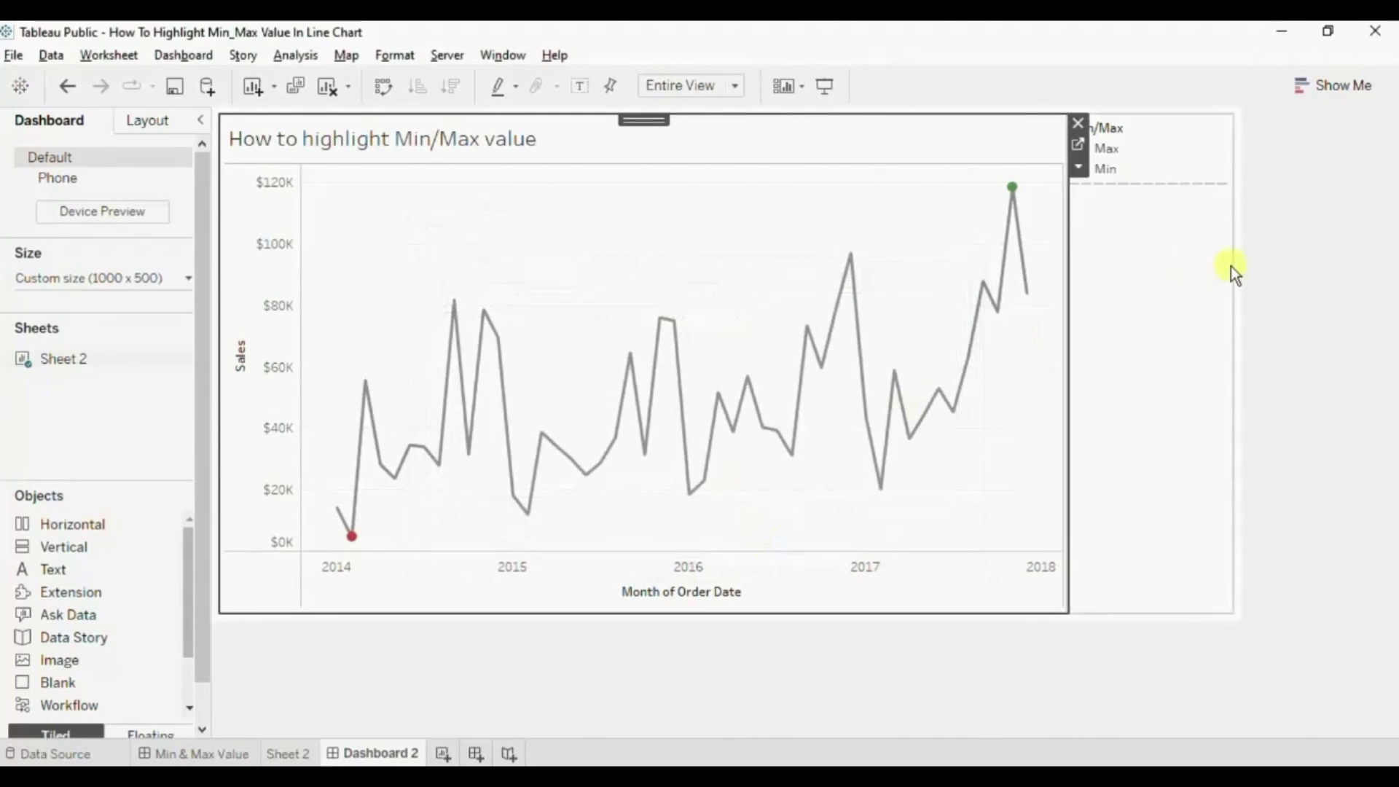
Deselect the chart on the dashboard and inspect the tooltips of the highlighted Max and Min points
{"action": "left_click", "coordinate": [1182, 269]}
{"action": "left_click", "coordinate": [1262, 261]}
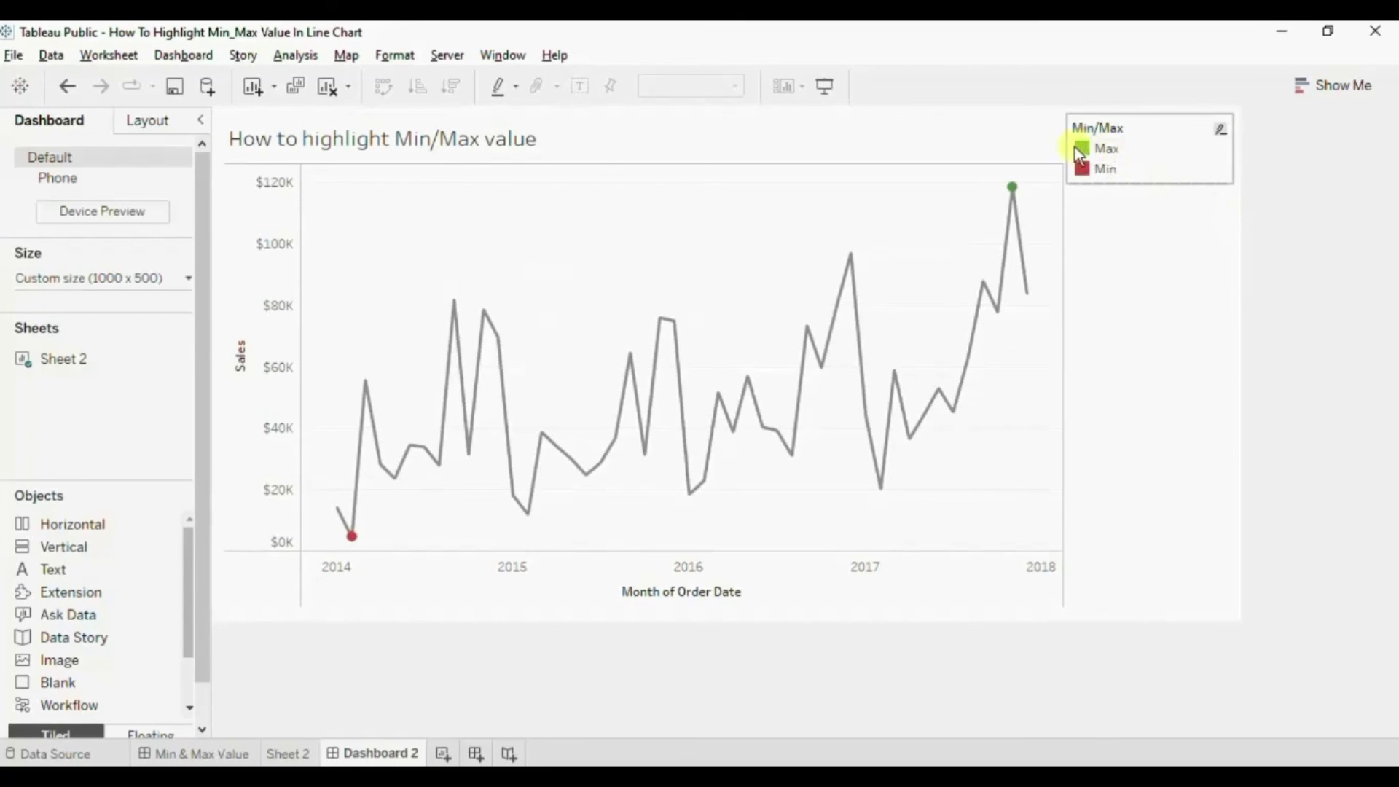
{"action": "mouse_move", "coordinate": [1014, 194]}
{"action": "mouse_move", "coordinate": [362, 541]}
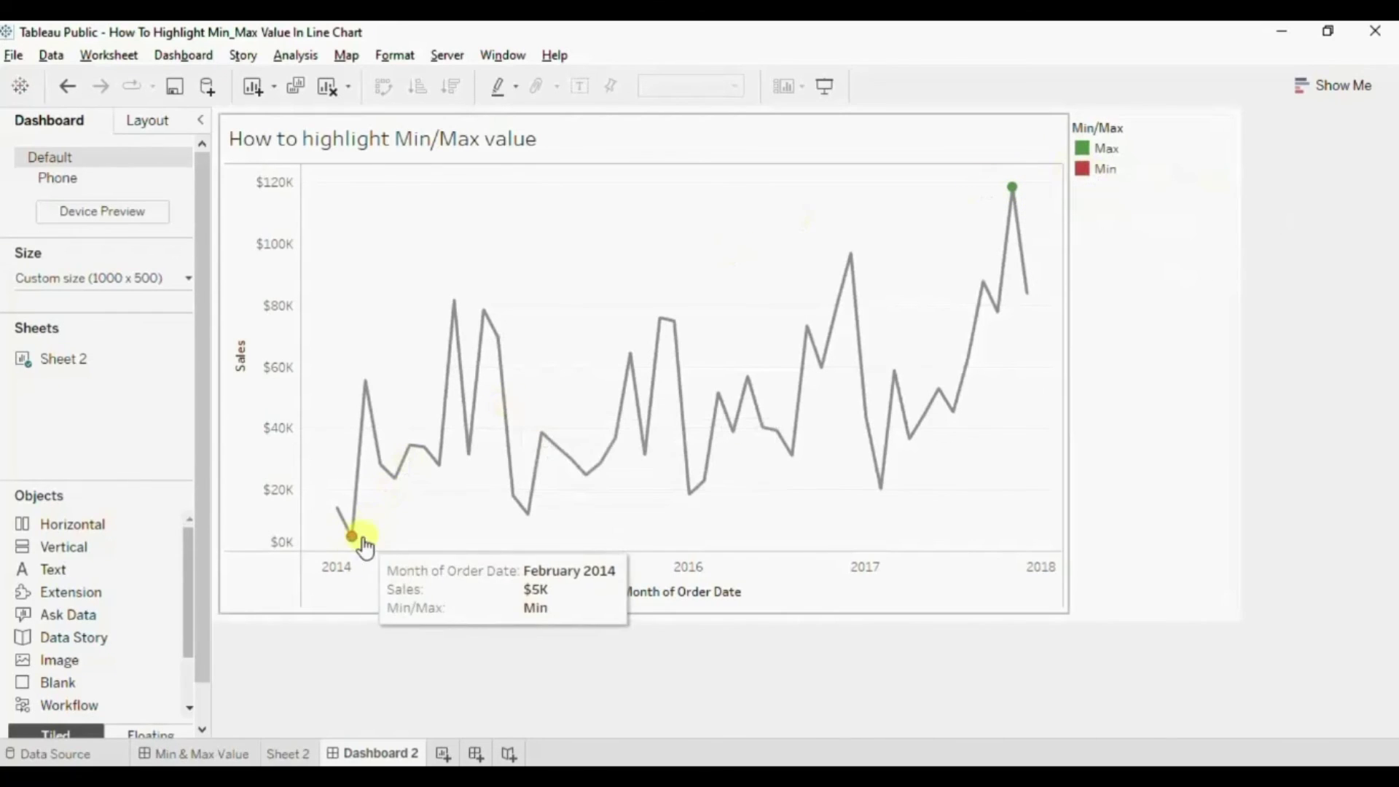